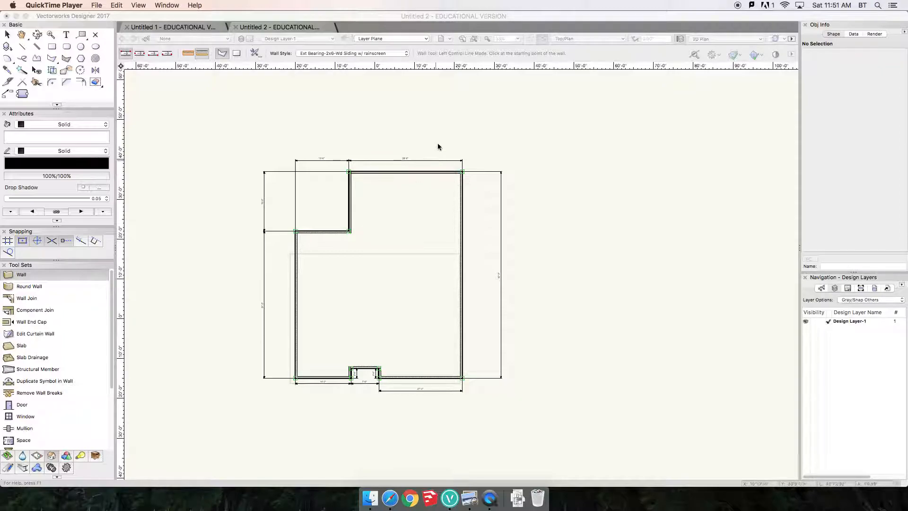
- Set the active wall style to Int Wall-2x4-Gyp Bd 5/8" from the Wall Styles Imperial (Simple) library
left_click(367, 55)
left_click(366, 54)
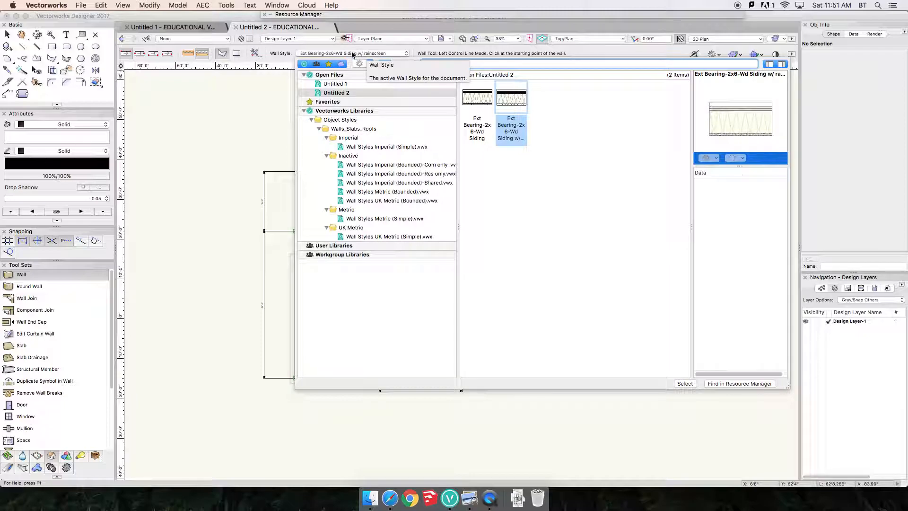
left_click(367, 147)
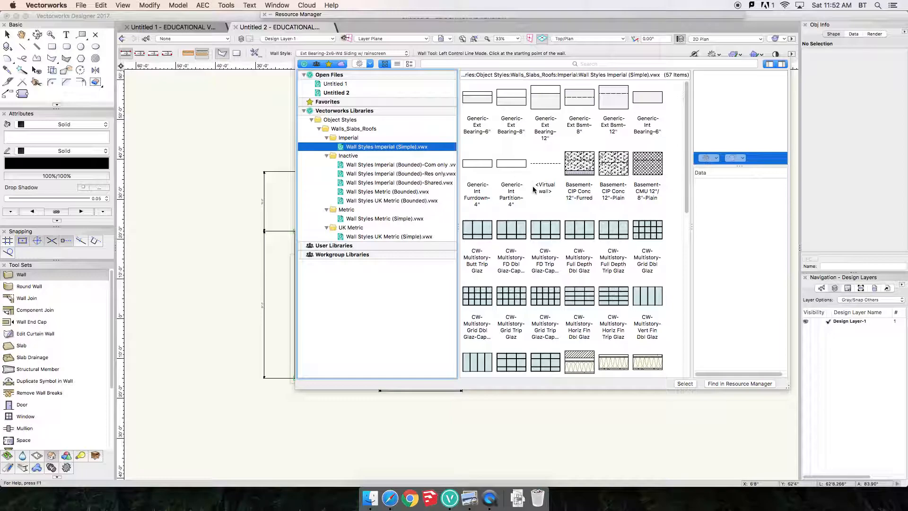
scroll(567, 208, "down", 3)
scroll(567, 207, "down", 10)
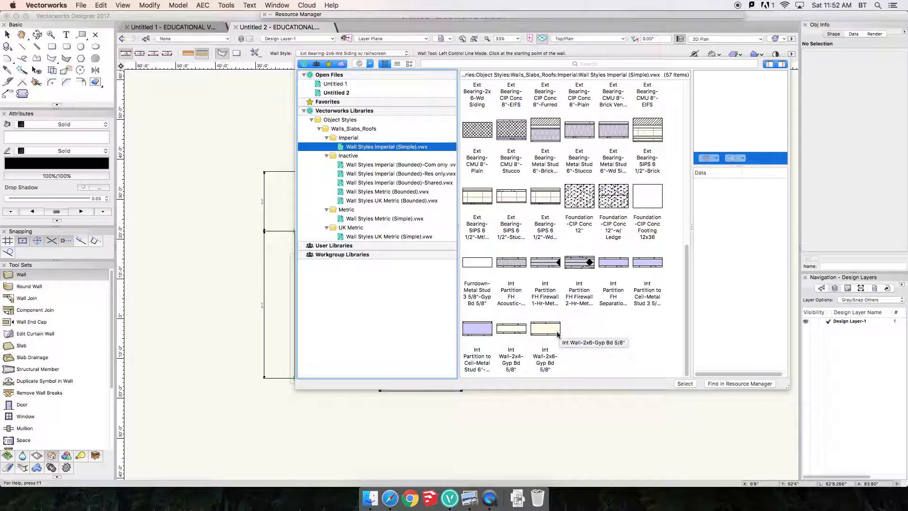
double_click(514, 330)
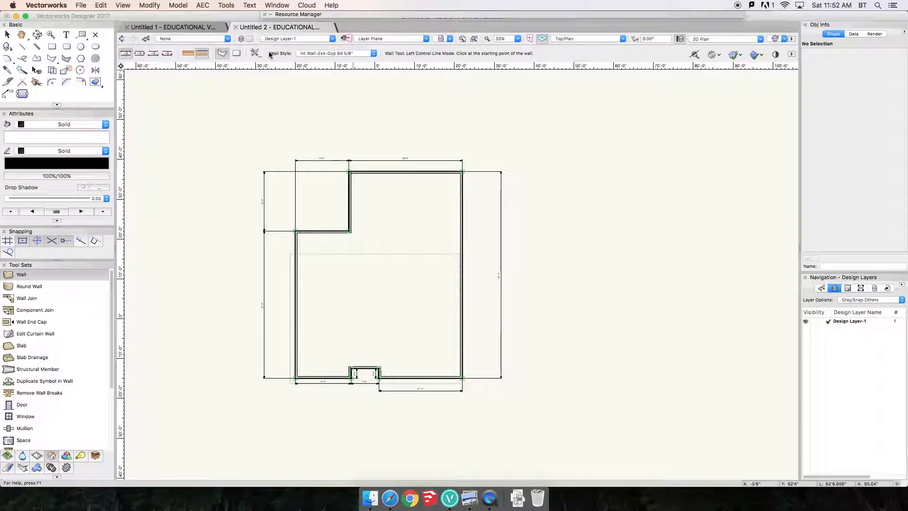
- In the wall preferences, set the thickness of the first Gypsum Board component to 1/2"
left_click(254, 54)
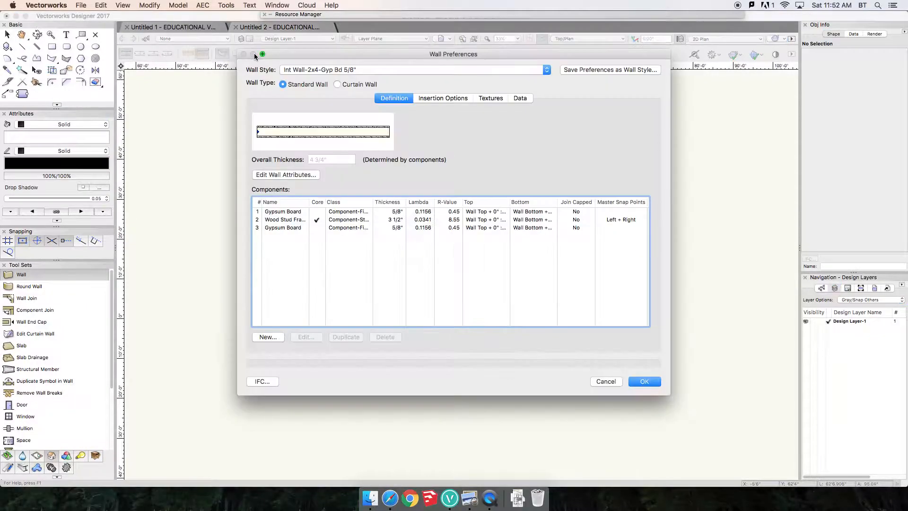
double_click(295, 213)
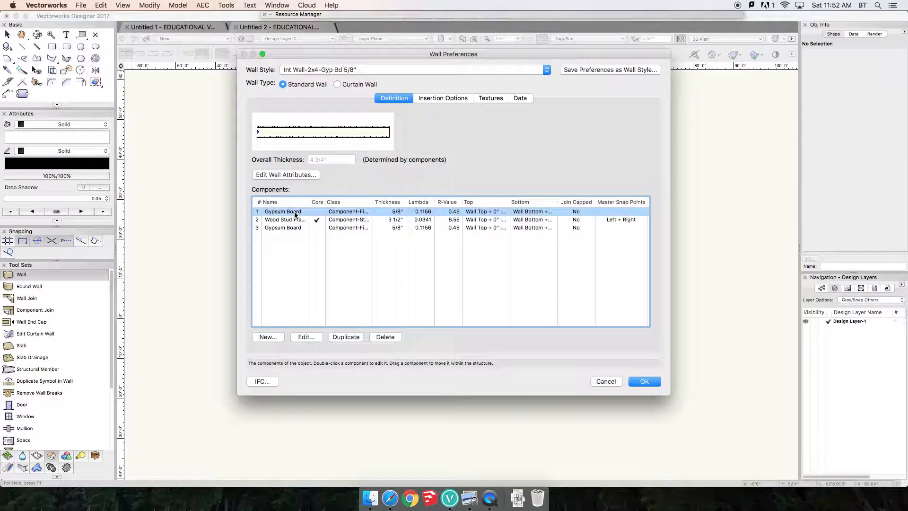
double_click(305, 110)
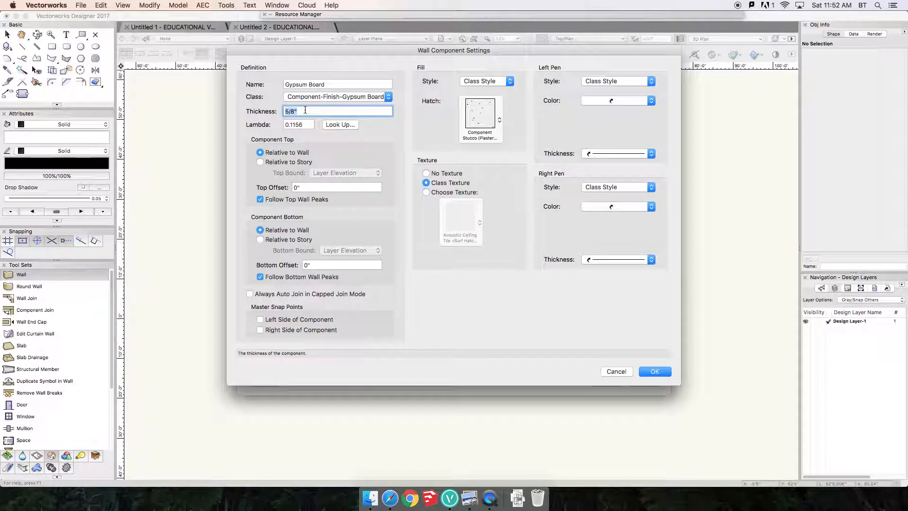
type("1/2")
left_click(654, 373)
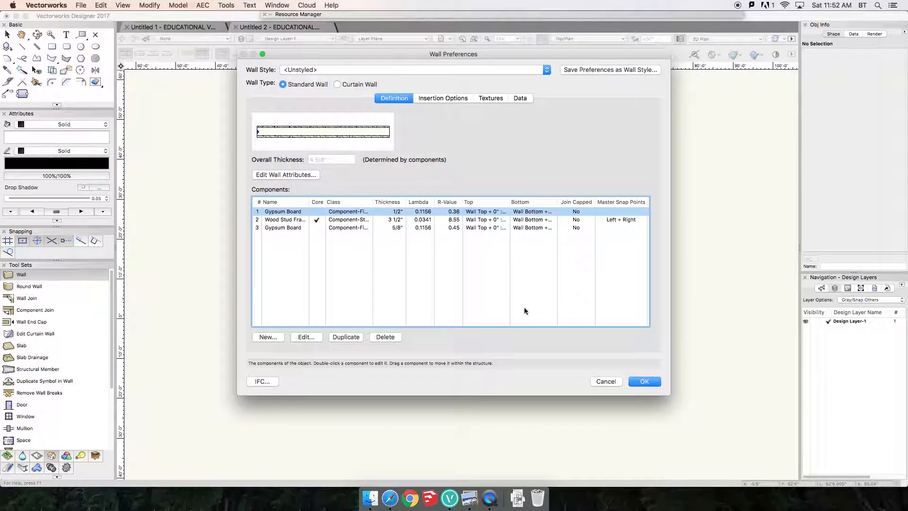
- Set the thickness of the third component, the other Gypsum Board layer, to 1/2"
double_click(294, 227)
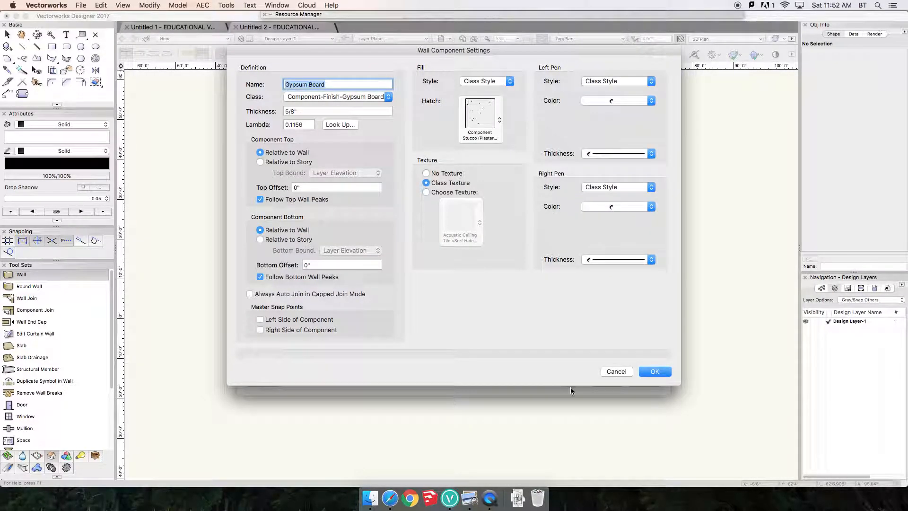
left_click(318, 109)
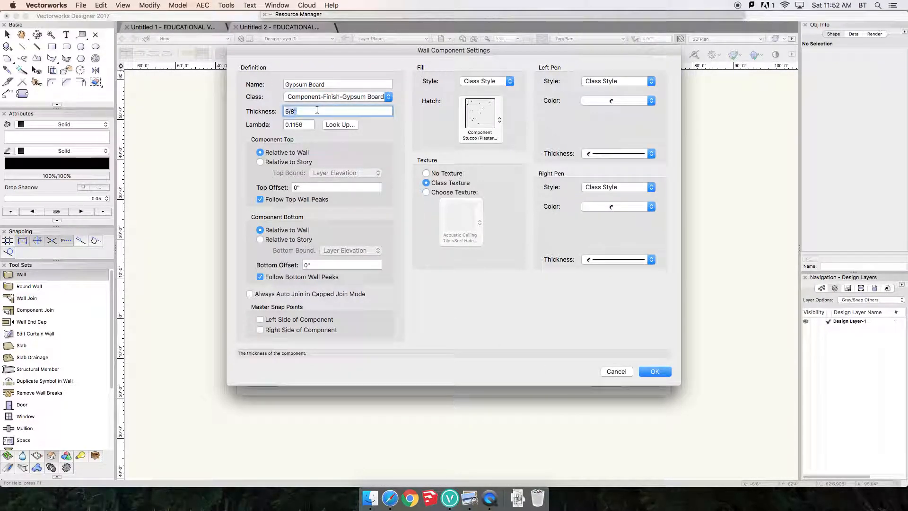
type("1/2")
left_click(654, 371)
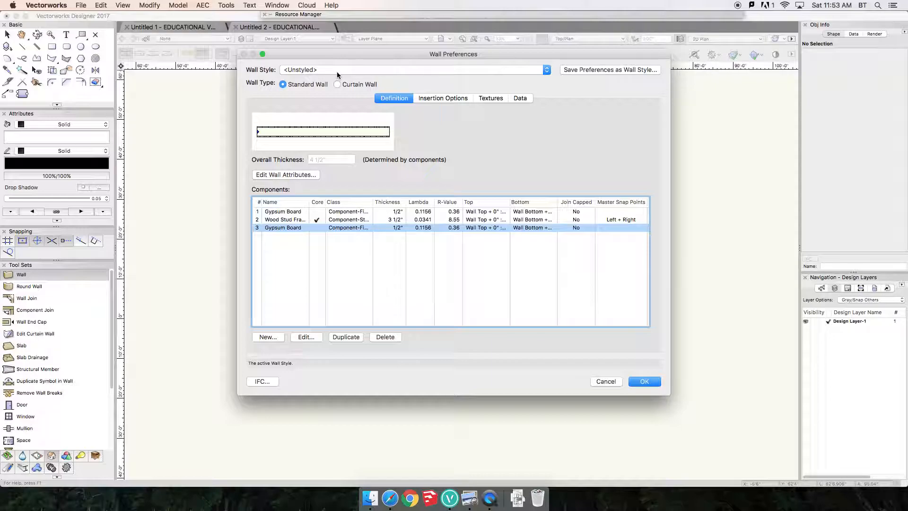
- Save the modified wall preferences as a wall style named Int Wall-2x4-Gyp Bd 1/2" and accept the preferences
left_click(596, 70)
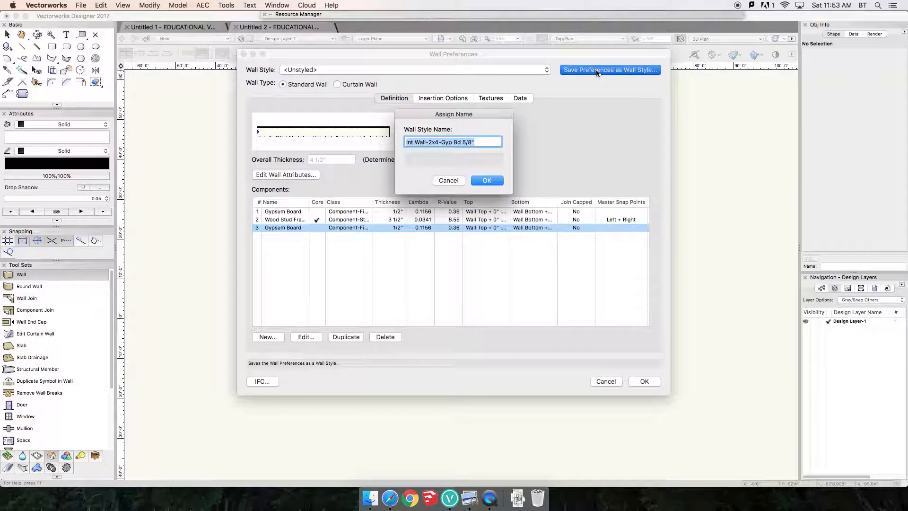
left_click(477, 144)
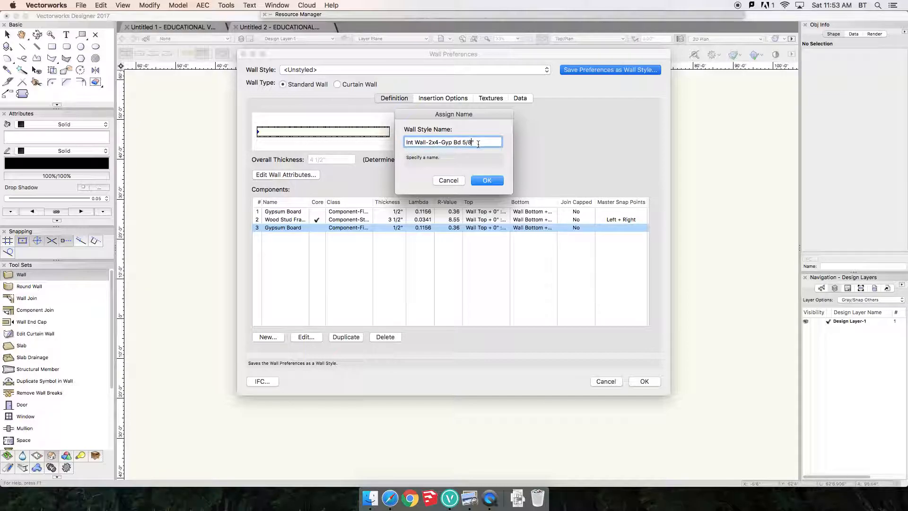
key("BackSpace")
type("1")
left_click(487, 180)
left_click(643, 382)
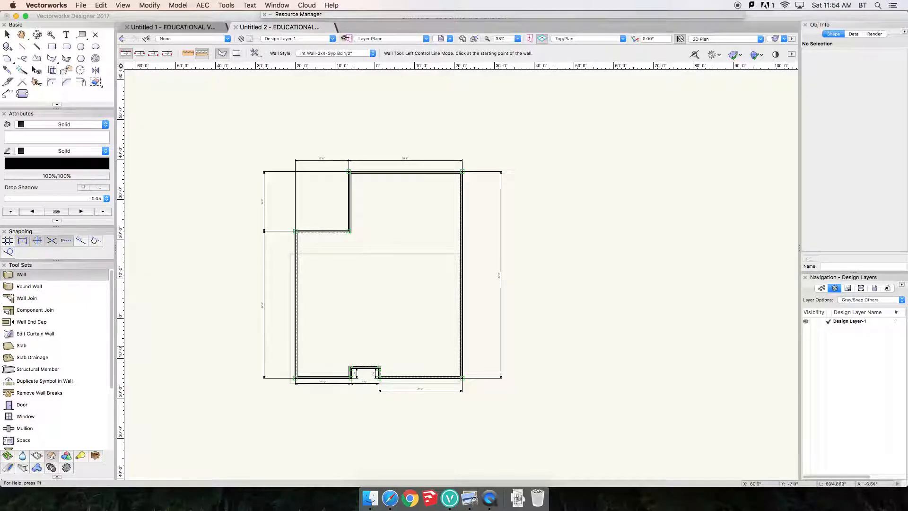
- Draw a horizontal guide line about 6'3" long on the upper exterior wall's outer sheathing line, extending past the right exterior wall
key("c")
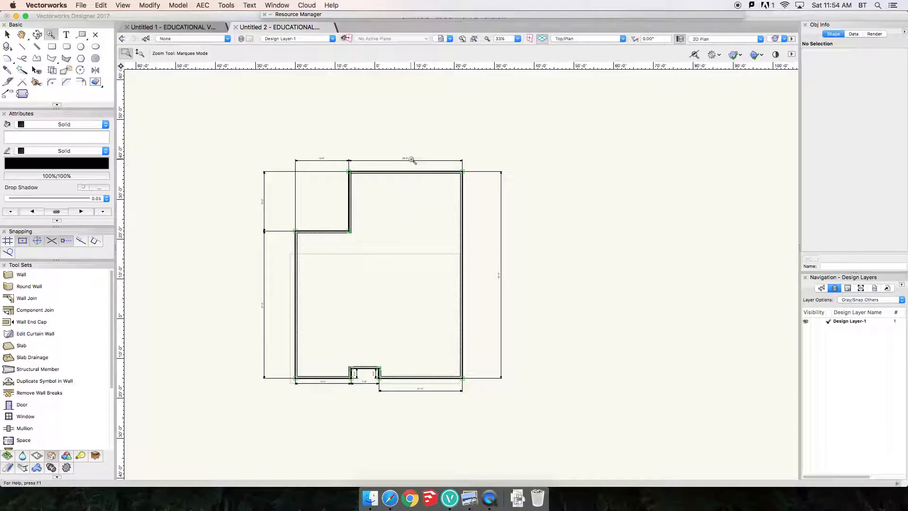
left_click_drag(412, 160, 485, 203)
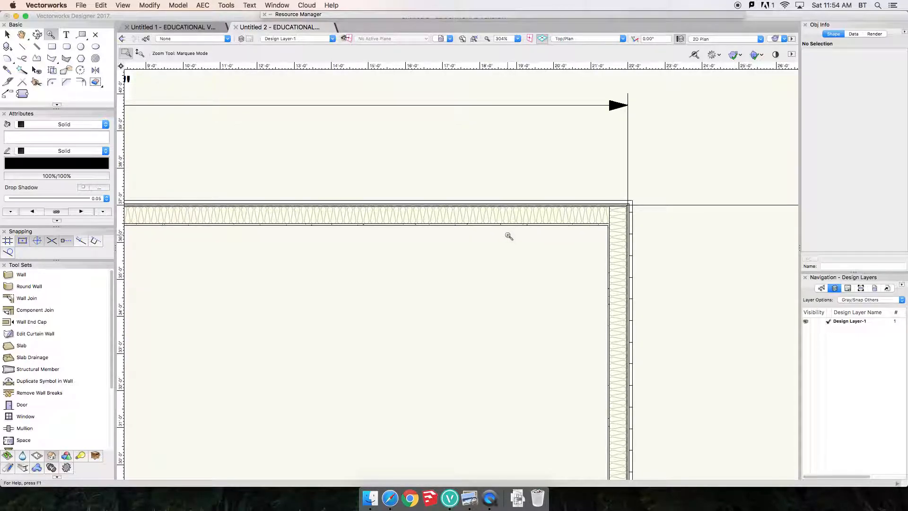
key("2")
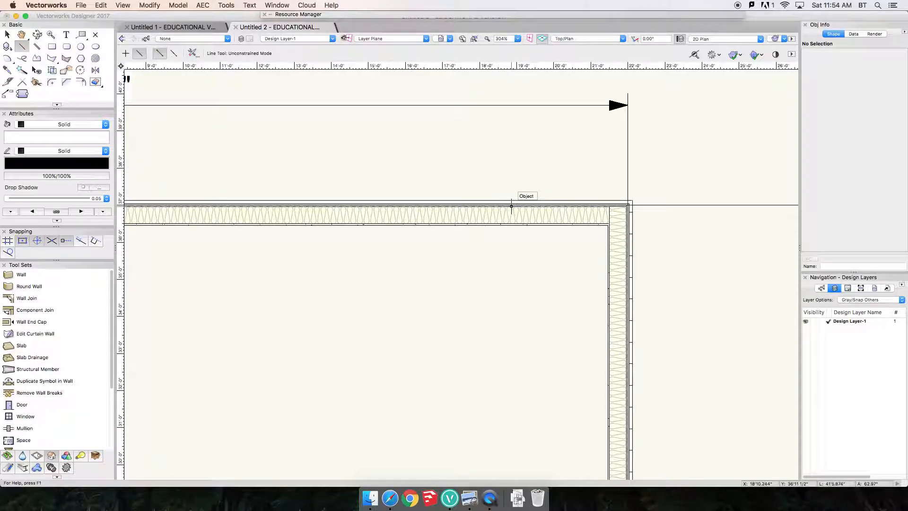
key("z")
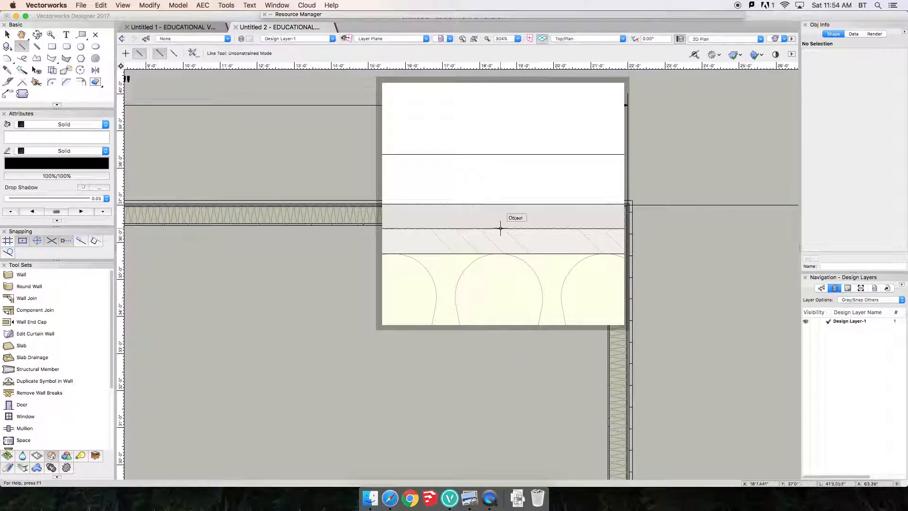
left_click(489, 228)
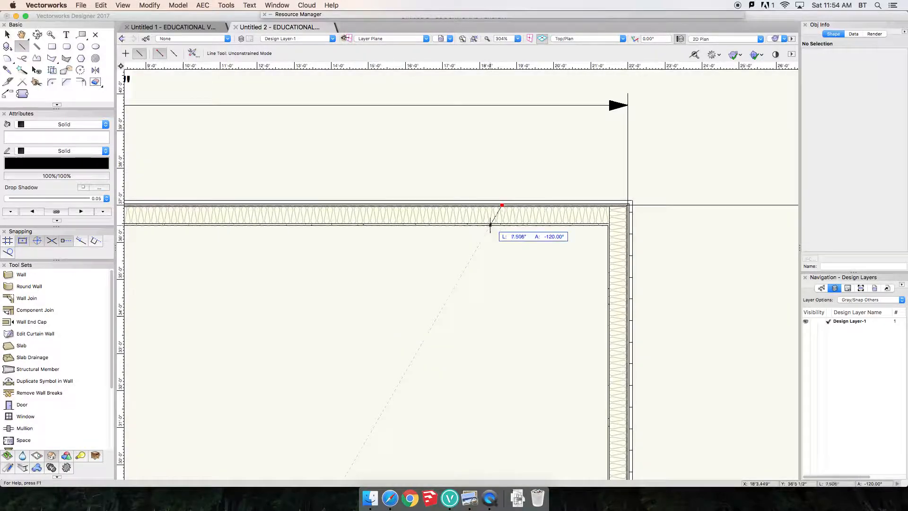
left_click(735, 205)
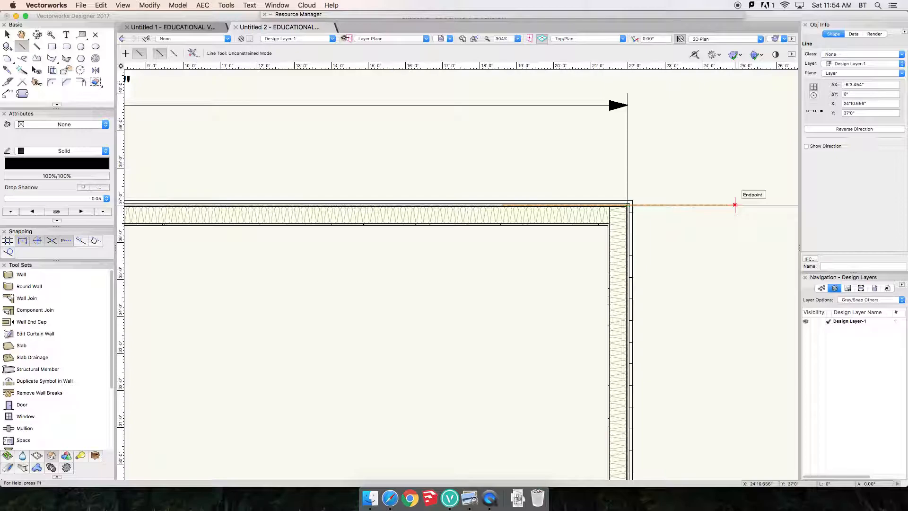
- Move the guide line with an X offset of 0" and a Y offset of -15'3 3/4"
key("super+m")
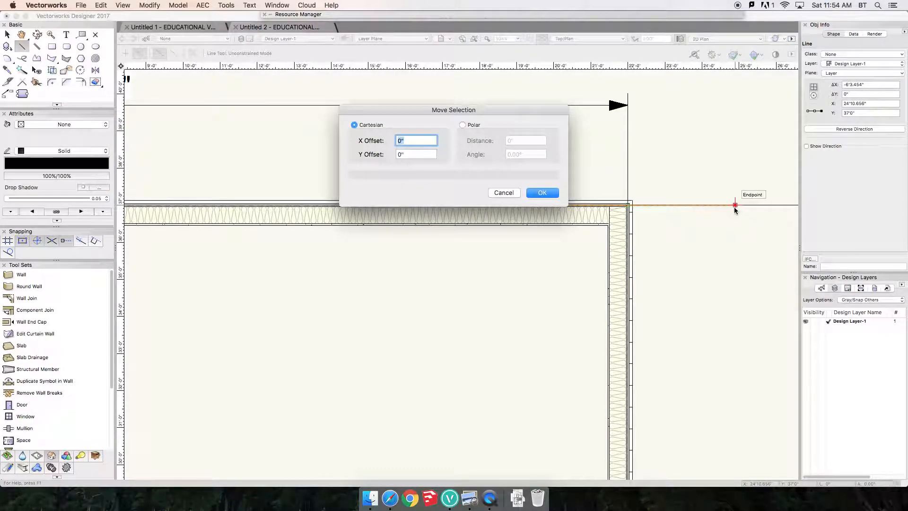
key("Tab")
type("-")
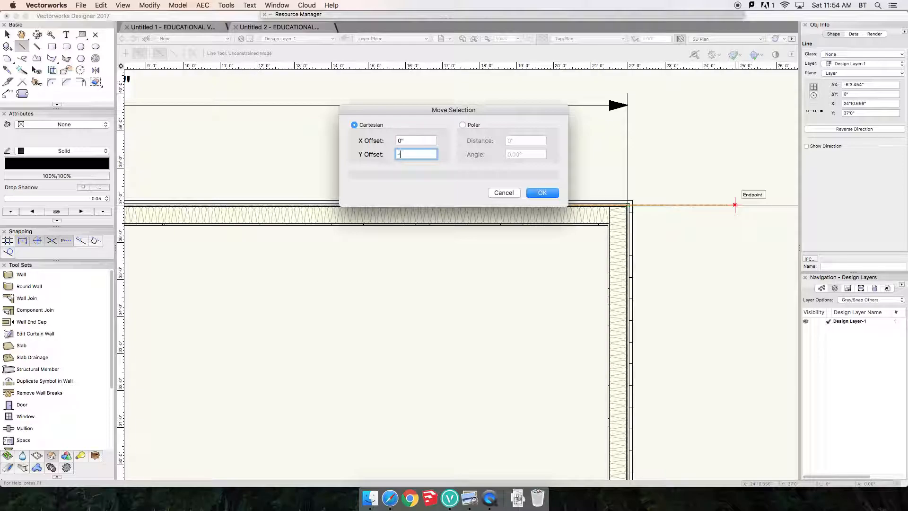
type("15'3 3/4")
key("Return")
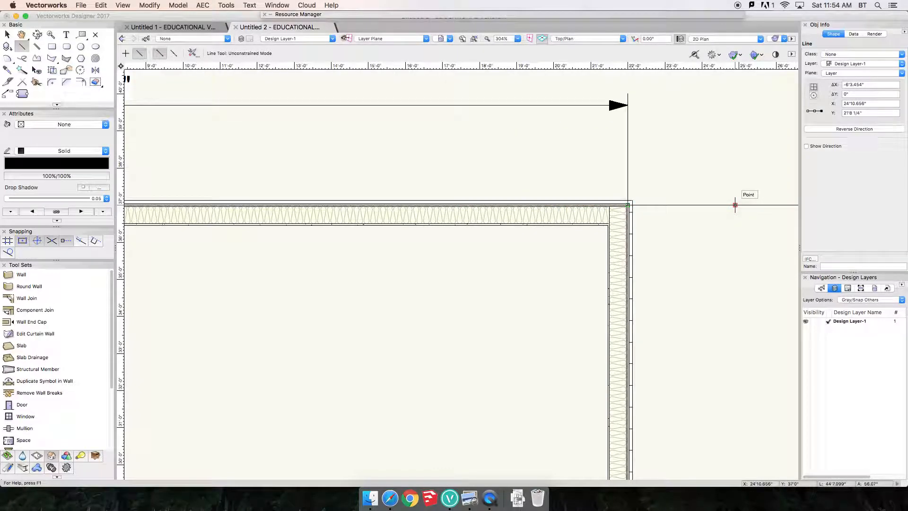
scroll(734, 205, "down", 6)
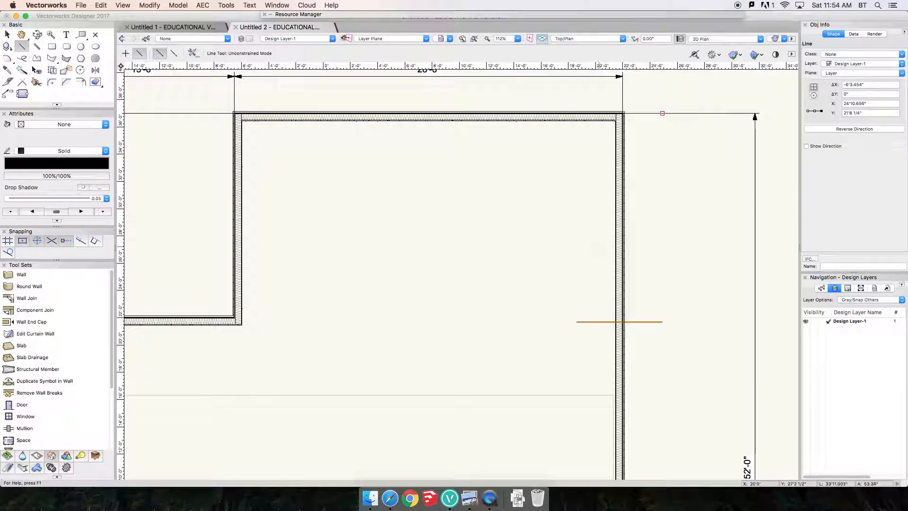
- Draw a horizontal interior wall about 8'4" long in center control line mode, running left from the guide line
left_click(42, 276)
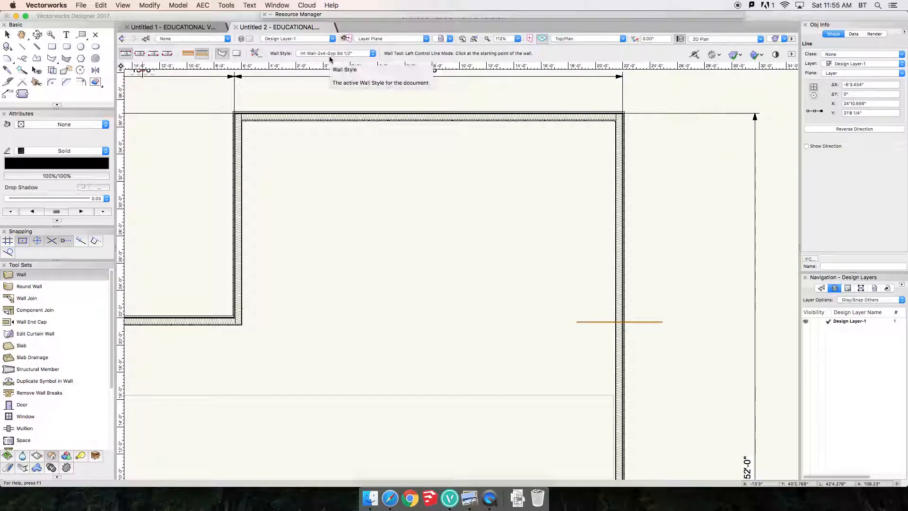
left_click(139, 54)
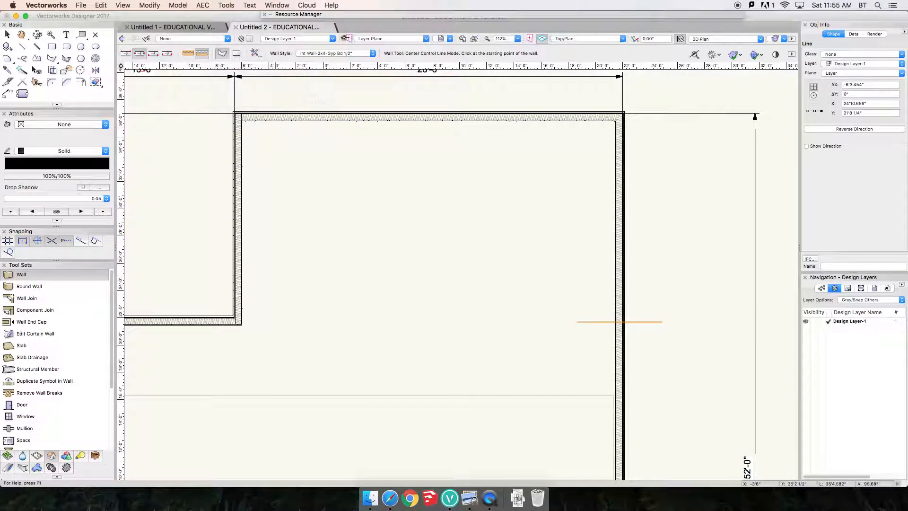
left_click(601, 321)
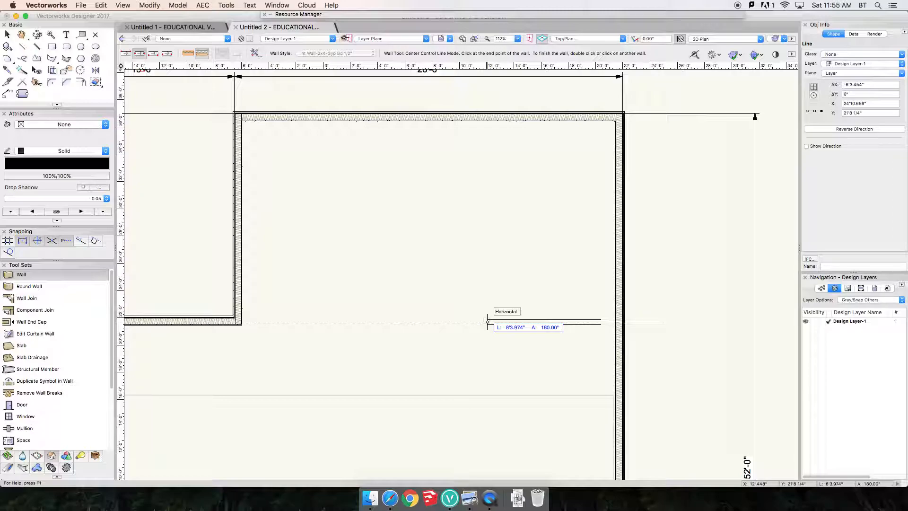
left_click(487, 321)
left_click(487, 322)
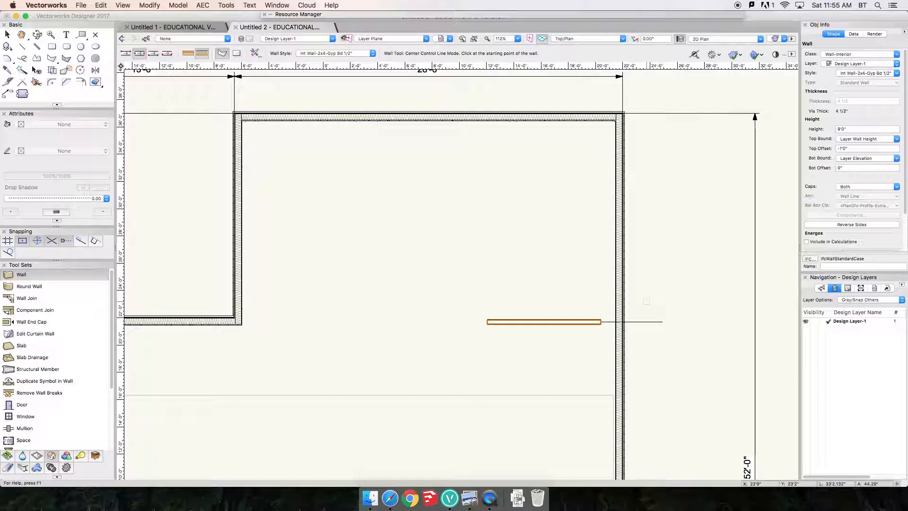
- Place a copy of the short interior wall at a Y offset of -7'9" and decline the backup save
key("super+m")
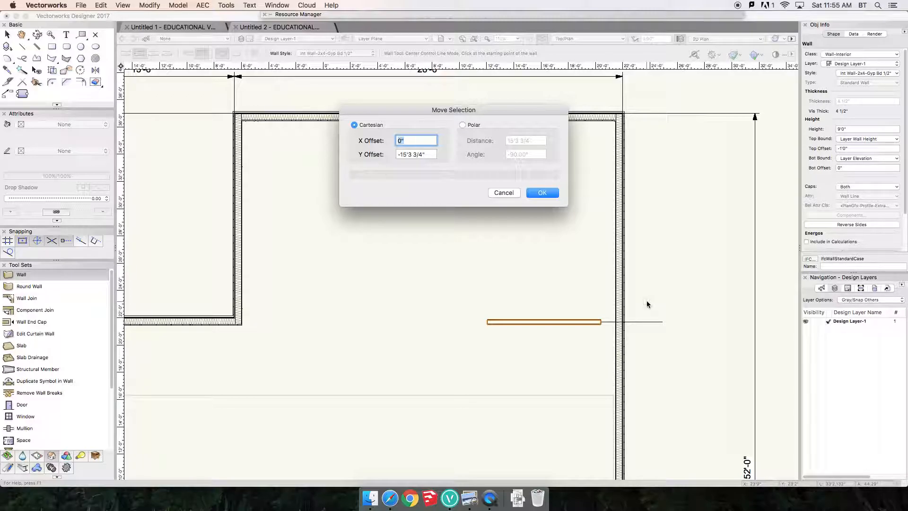
key("Tab")
type("-7'9")
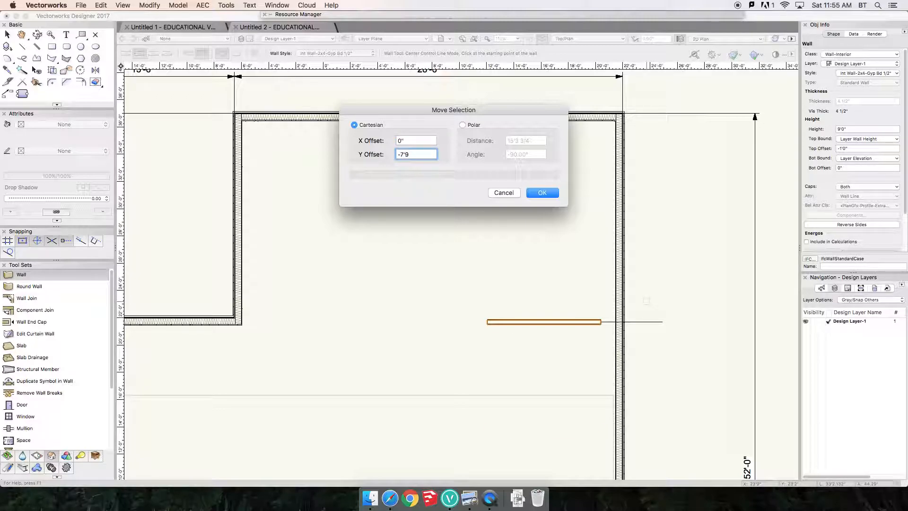
key("Return")
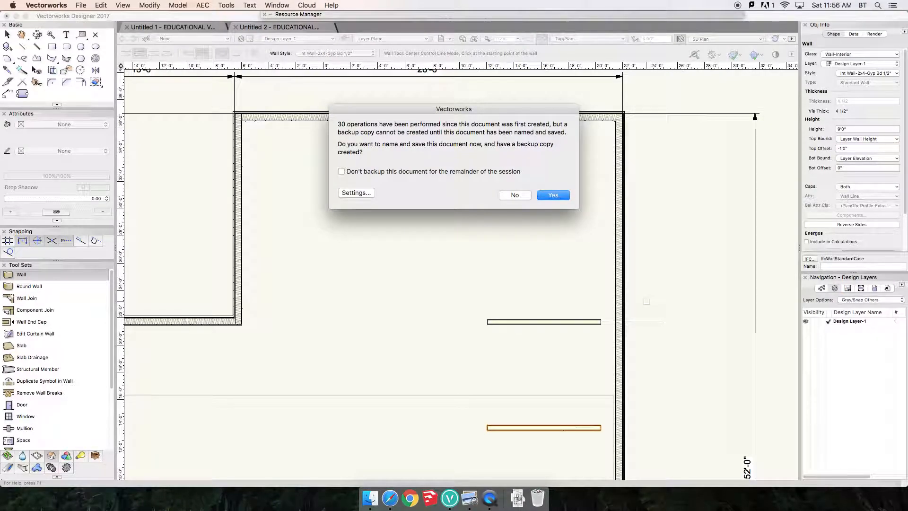
left_click(525, 194)
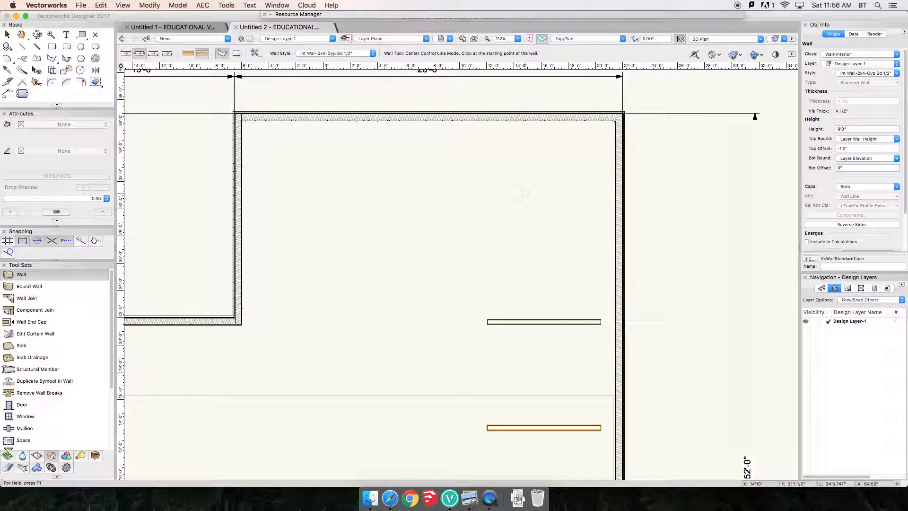
- Place another copy of the interior wall at a Y offset of -8' from the second wall
key("super+m")
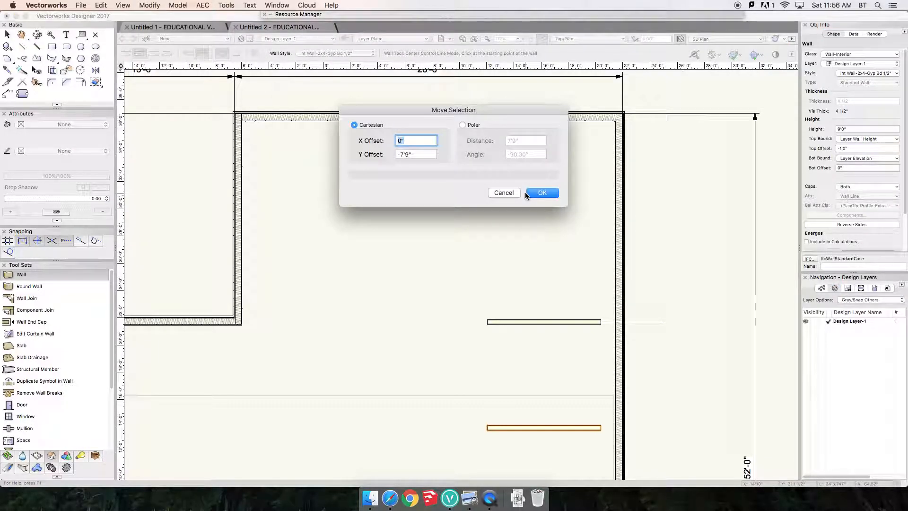
key("Tab")
type("-8'")
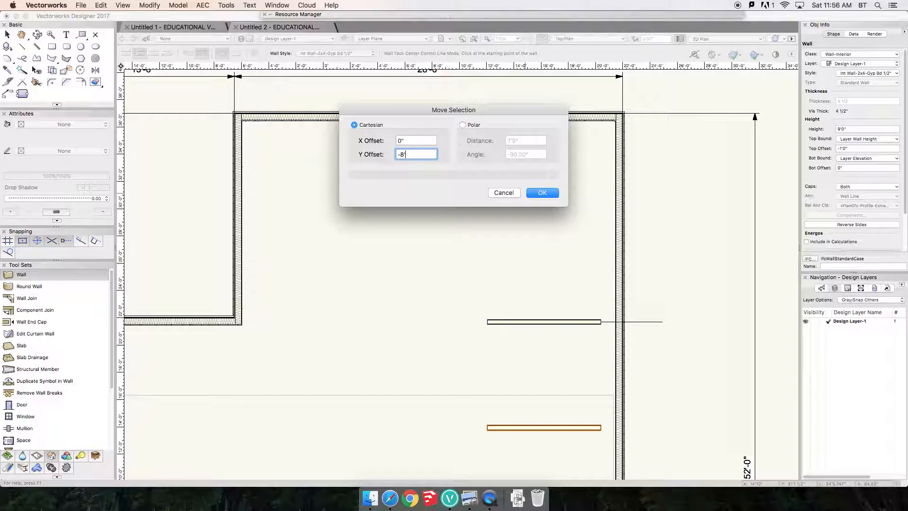
key("Return")
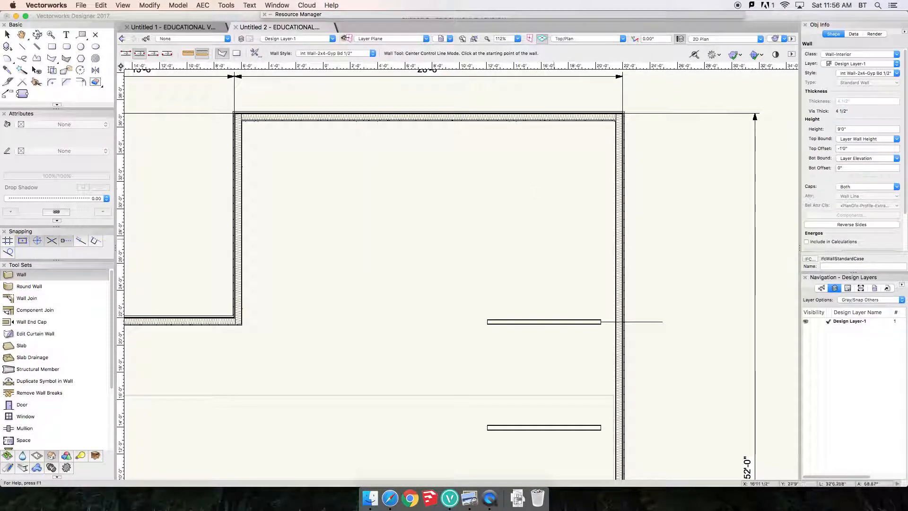
- Draw a vertical guide line about 2'3" long on the right exterior wall's outer framing line, just below the upper-right corner
scroll(560, 269, "down", 2)
scroll(563, 320, "down", 5)
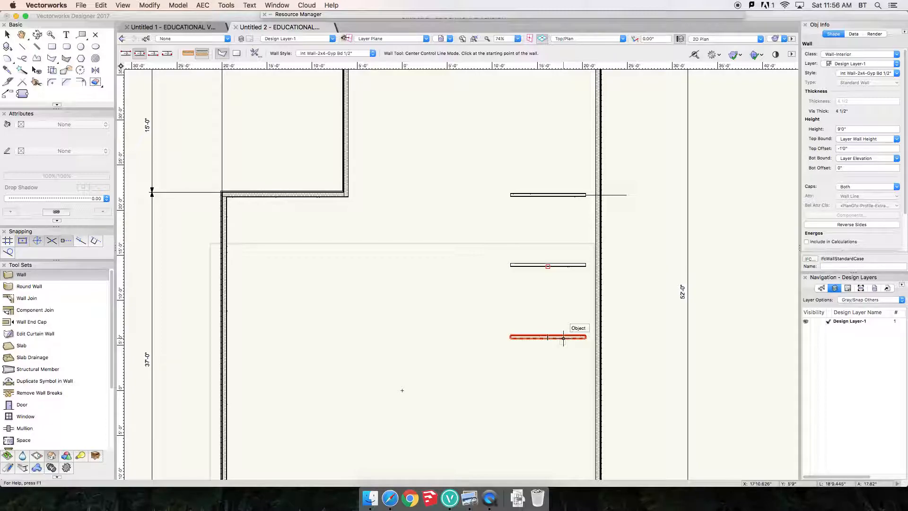
key("space")
left_click_drag(567, 140, 540, 261)
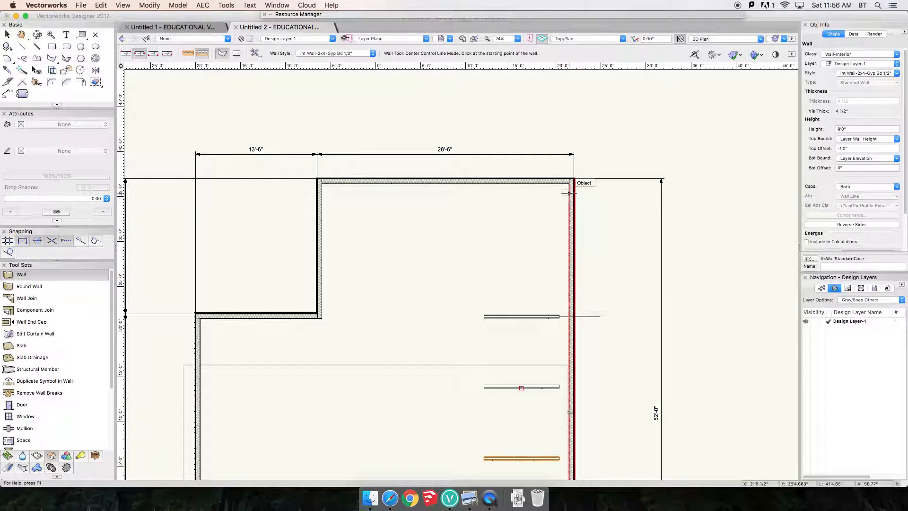
key("c")
left_click_drag(543, 164, 607, 243)
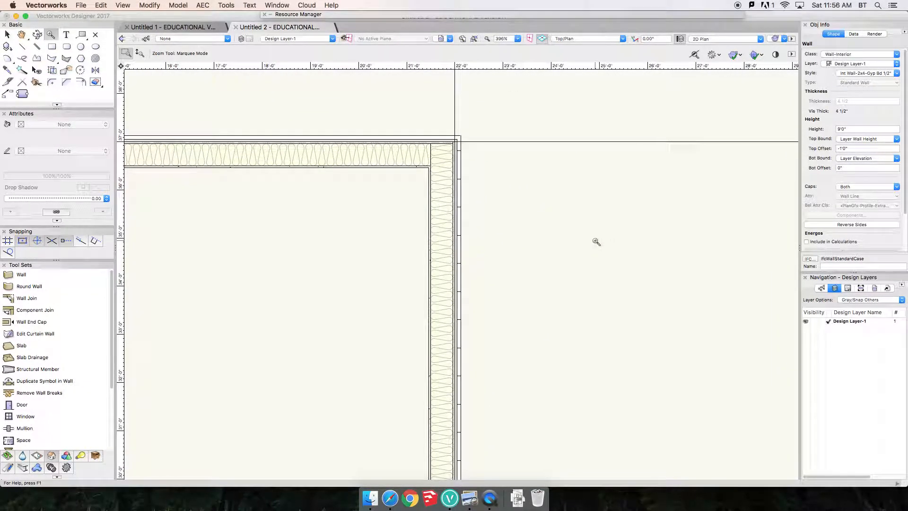
key("2")
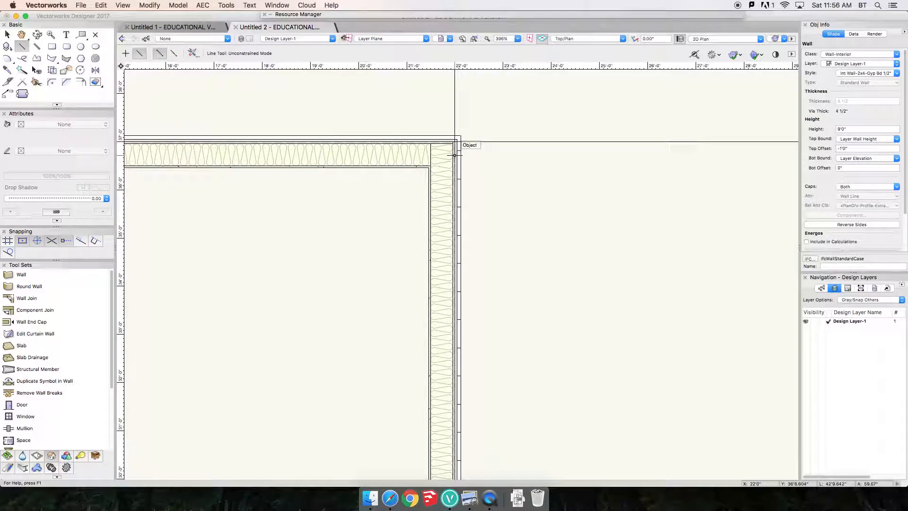
key("z")
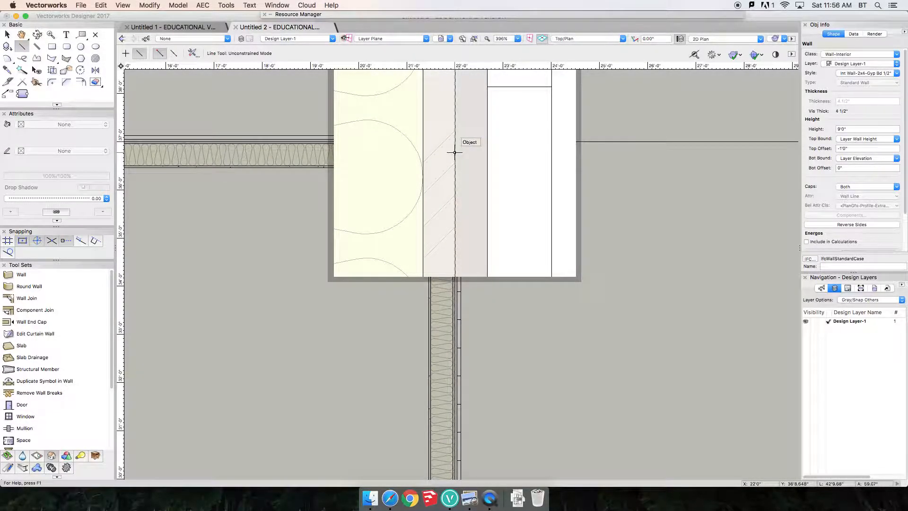
left_click(454, 155)
left_click(454, 265)
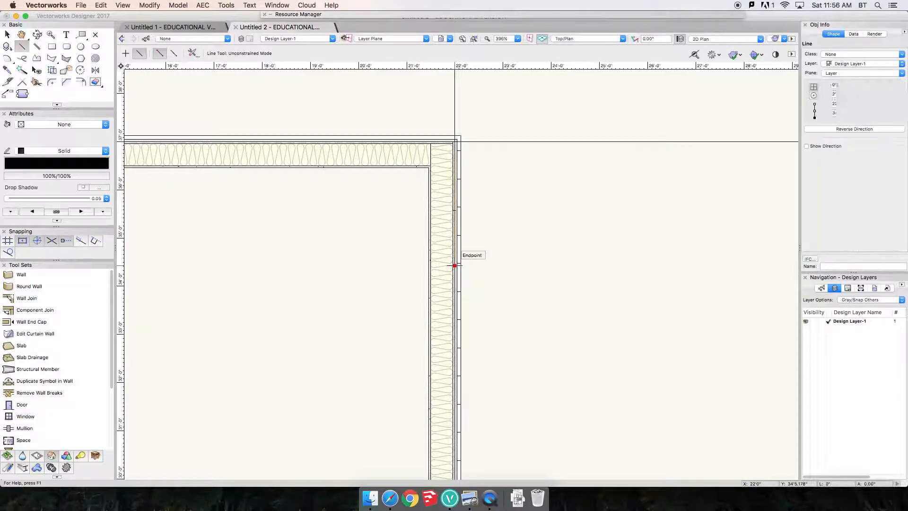
left_click(454, 265)
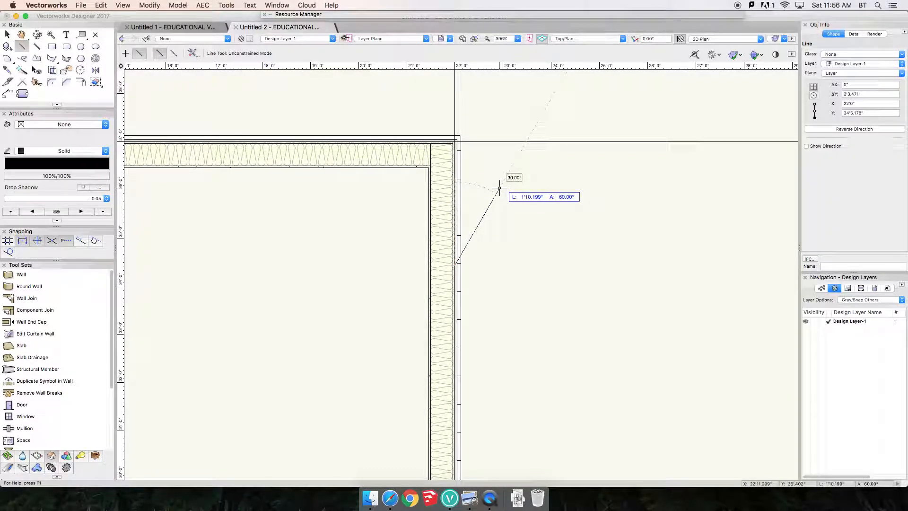
key("Escape")
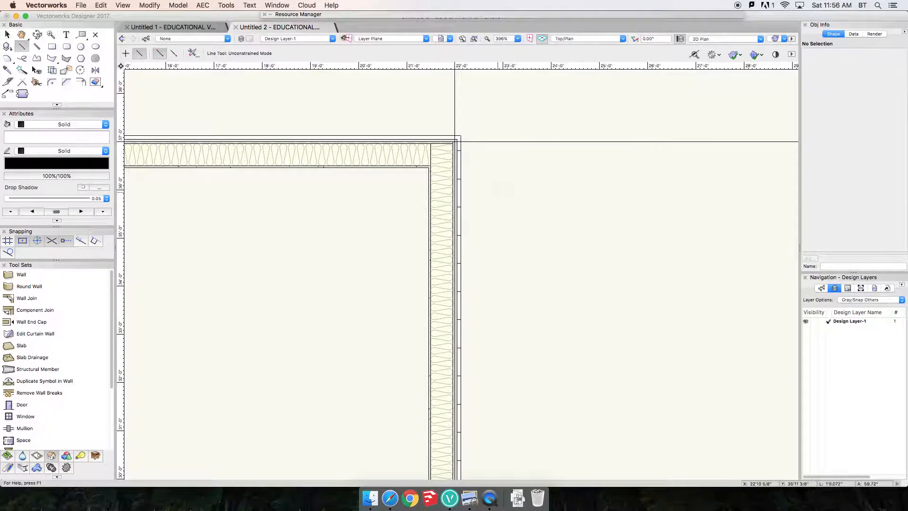
- Move the vertical guide line with an X offset of -16'9" and a Y offset of 0"
key("x")
left_click(455, 228)
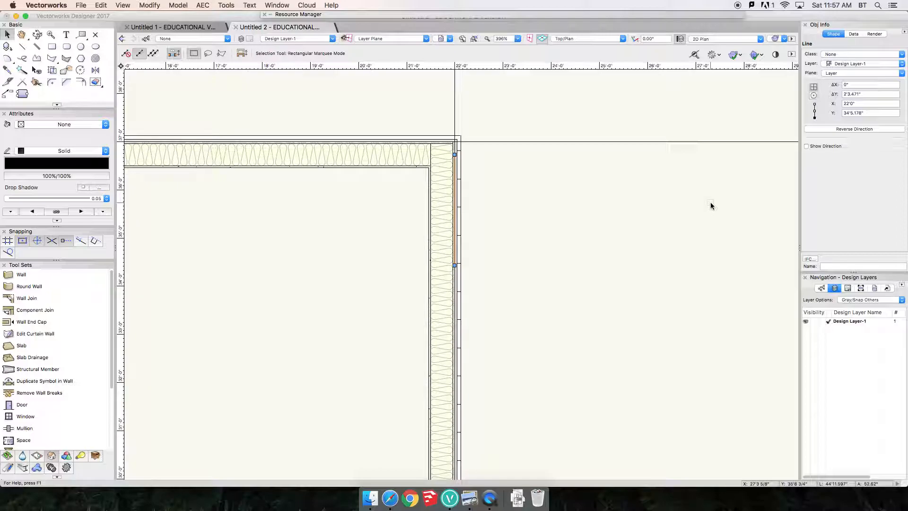
key("super+m")
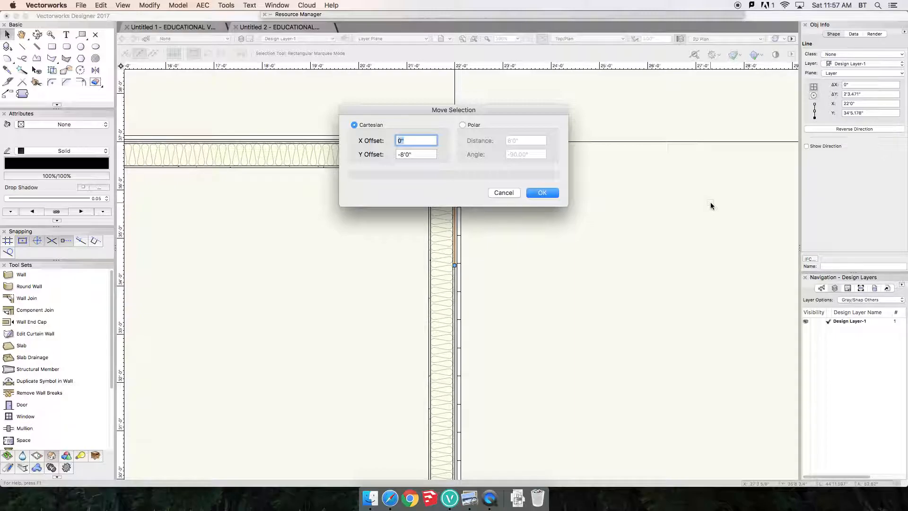
type("-16'9")
key("Tab")
type("0")
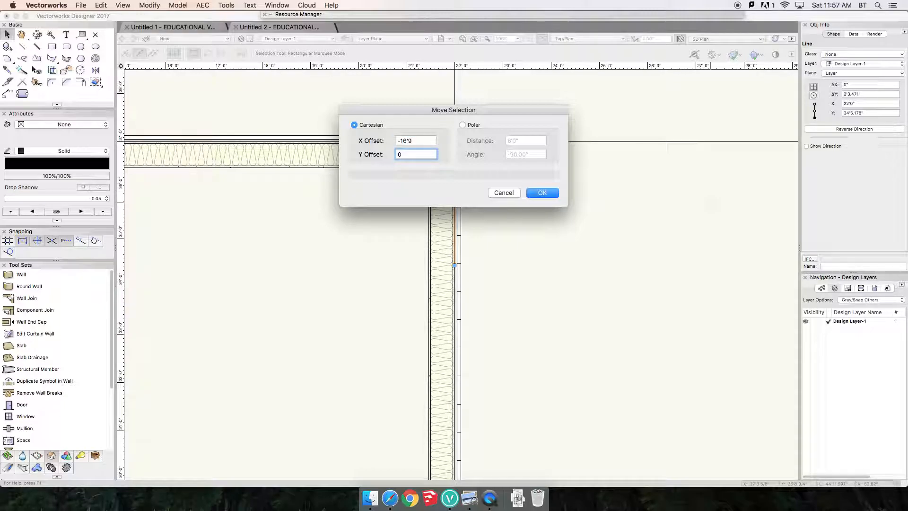
key("Return")
- Draw a vertical interior wall in center control line mode, running straight down from the midpoint of the moved guide line
scroll(518, 209, "down", 5)
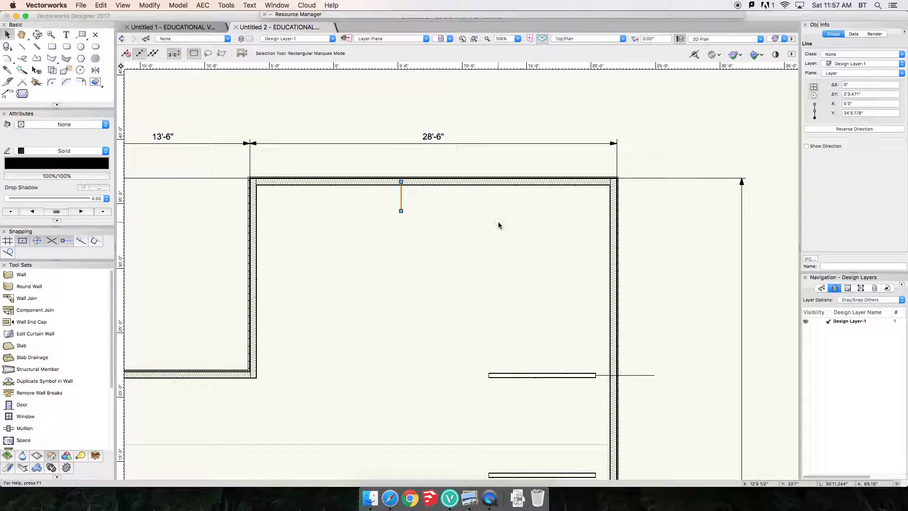
key("9")
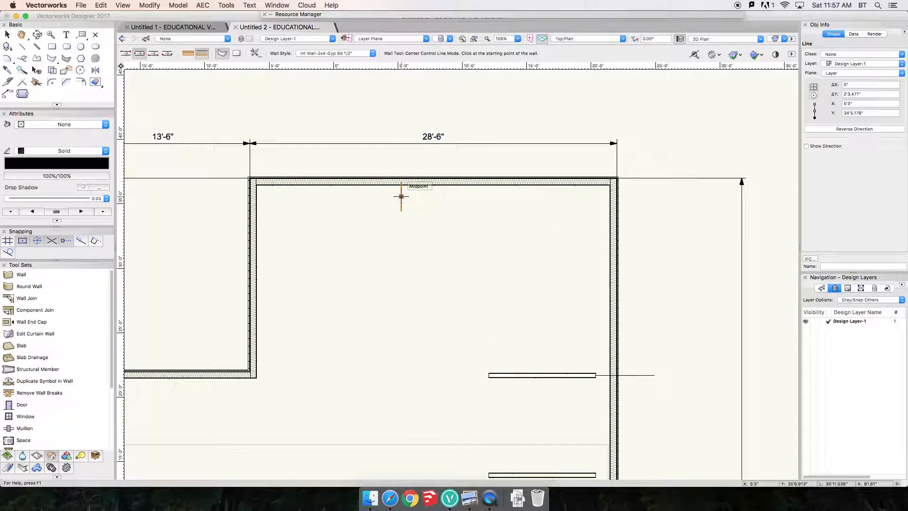
left_click(401, 196)
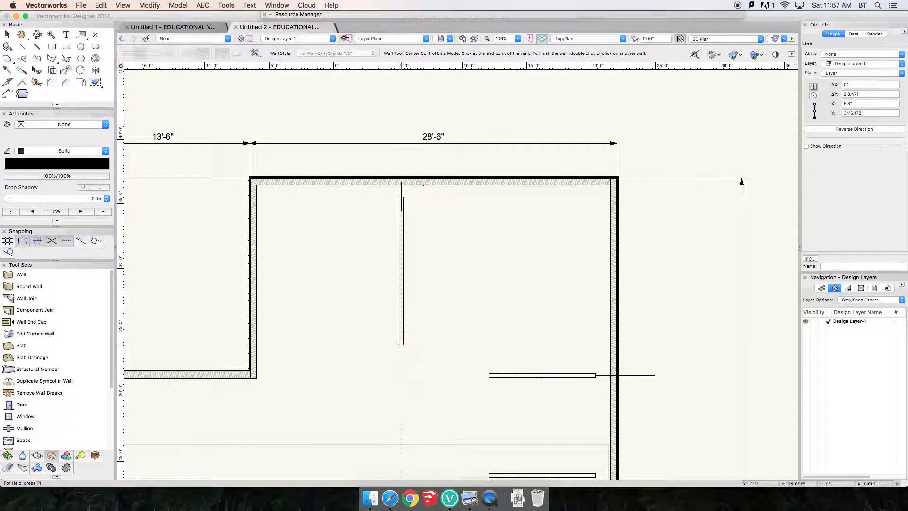
double_click(401, 345)
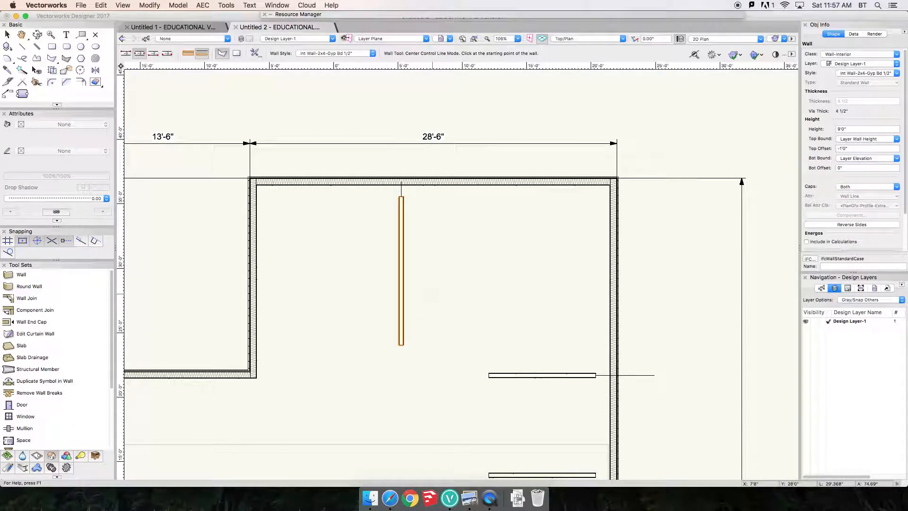
- Extend the lower end of the new vertical wall straight down to a total length of about 24'8"
scroll(425, 302, "down", 2)
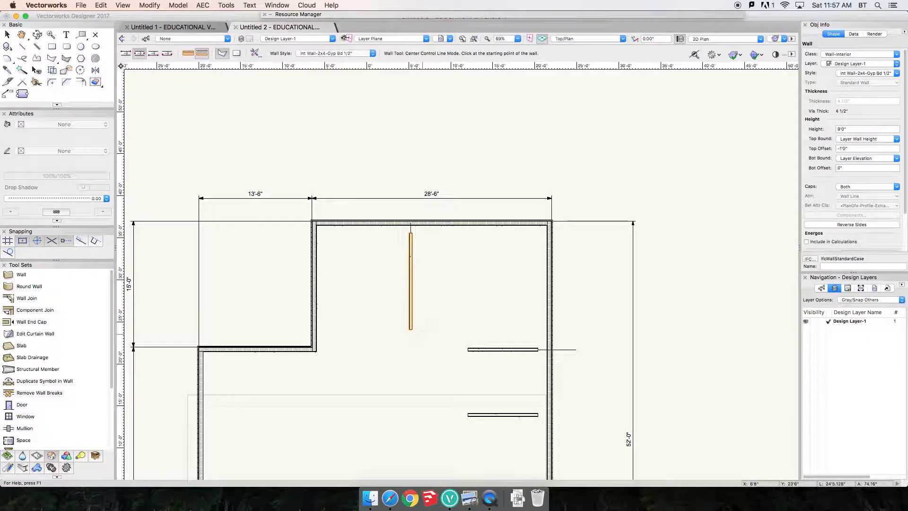
key("x")
left_click(410, 329)
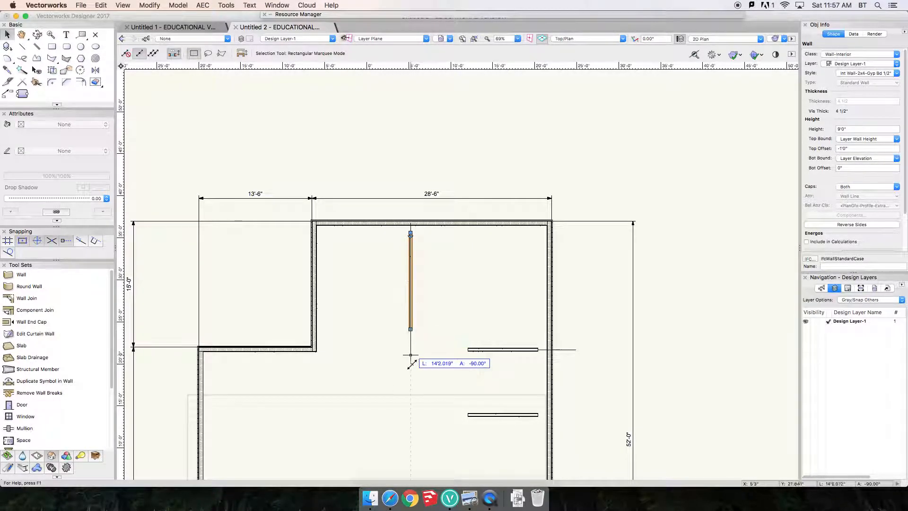
middle_click_drag(413, 424, 414, 268)
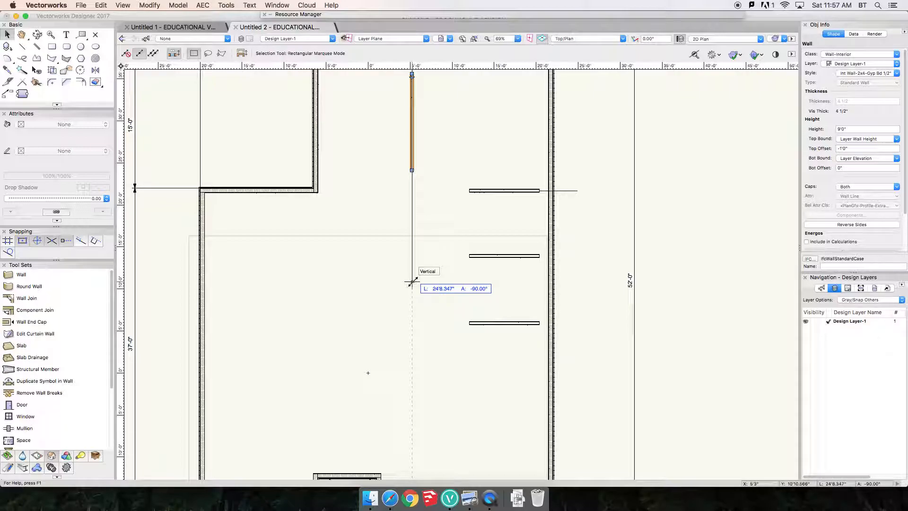
left_click(412, 282)
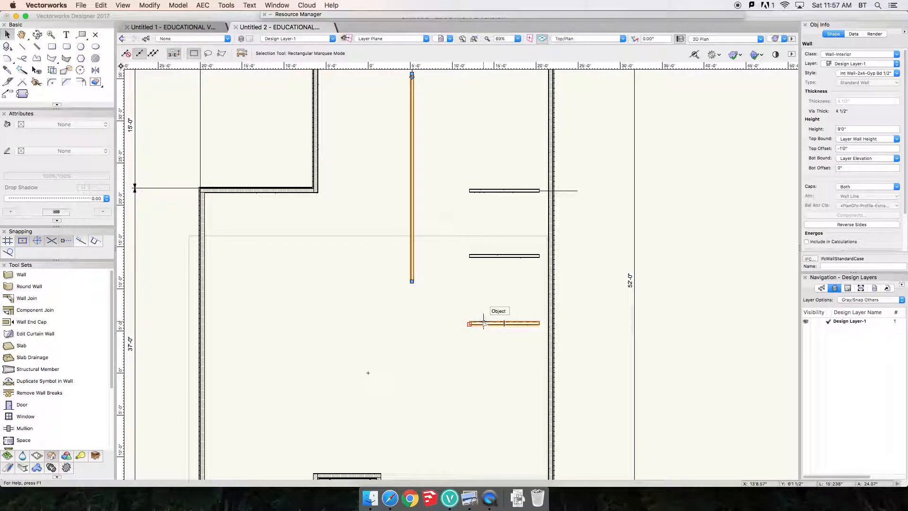
- Place a copy of the long vertical wall at an X offset of 2'4 1/2" and shorten the copy from its upper end
middle_click_drag(436, 278, 477, 288)
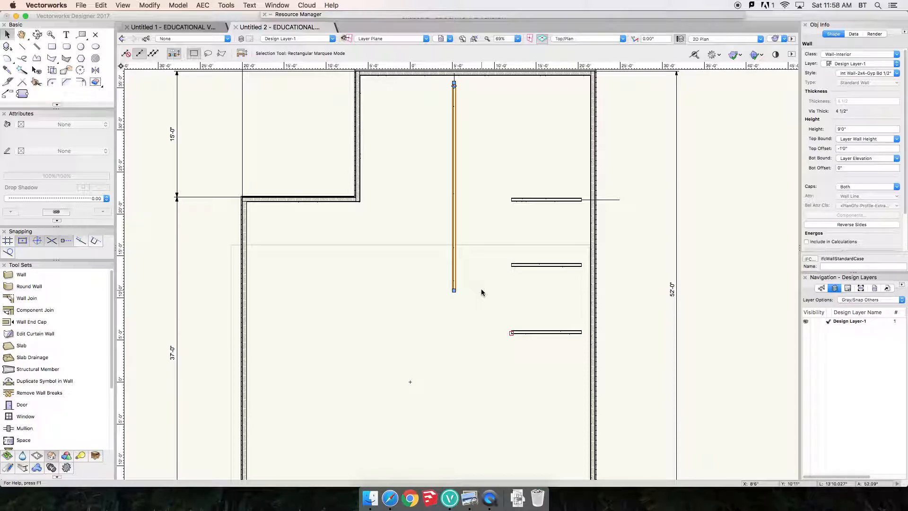
key("super+m")
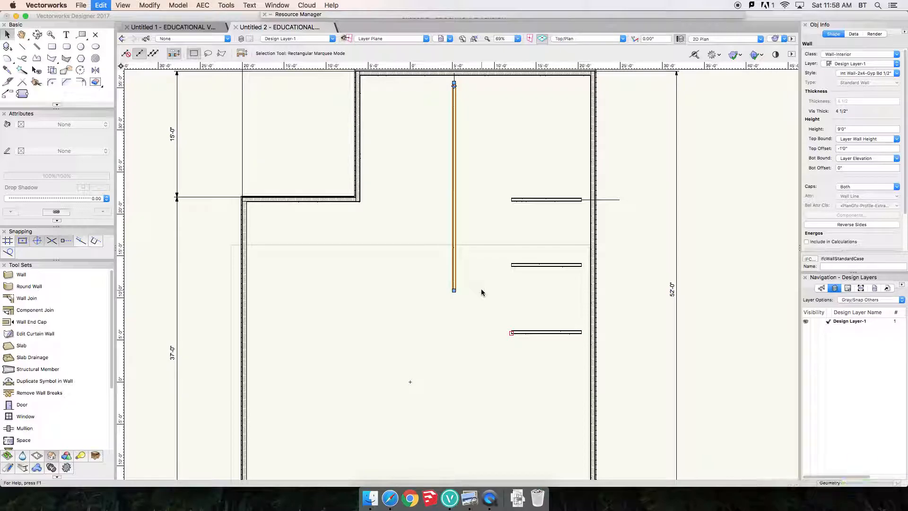
type("2")
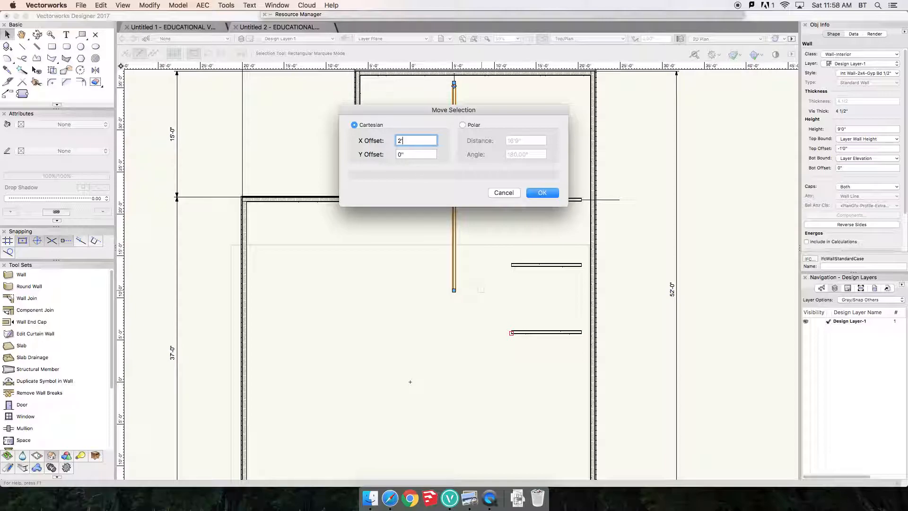
type("\"")
key("Return")
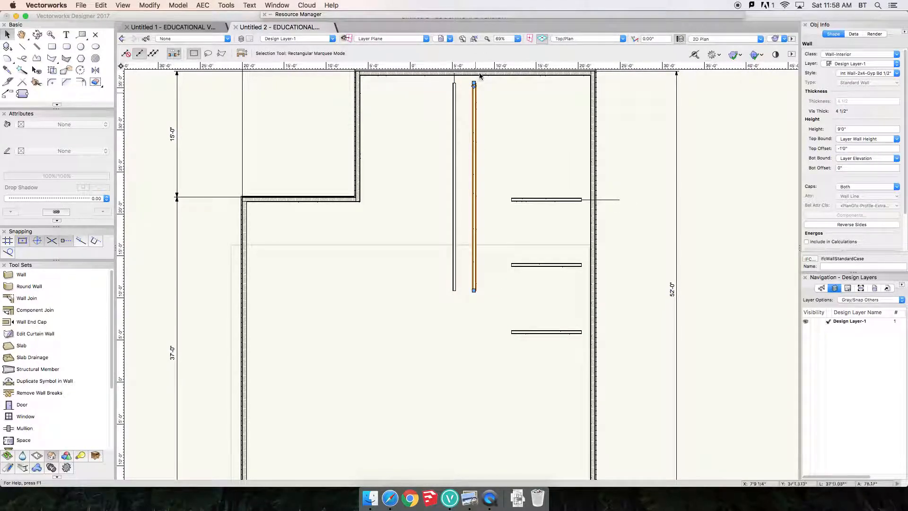
left_click_drag(474, 85, 474, 207)
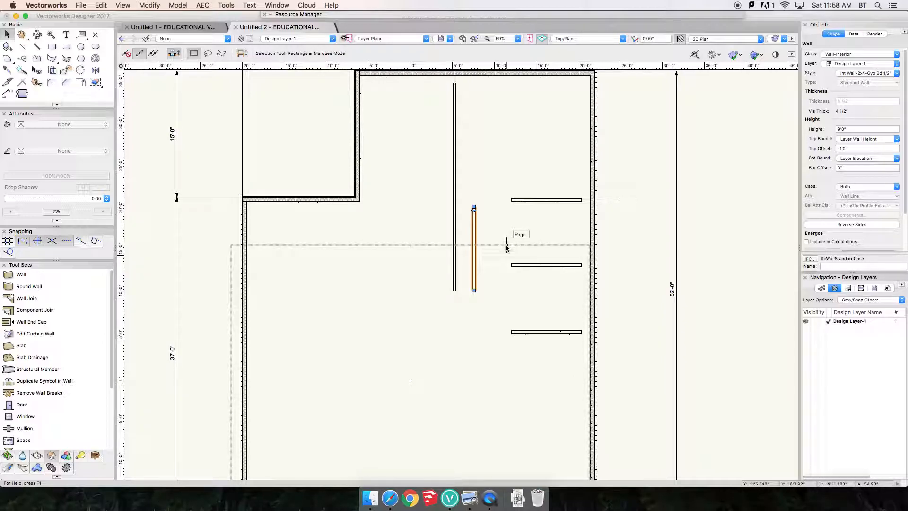
- Place a copy of the shortened vertical wall at an X offset of 5'4 1/2" and a Y offset of 0"
key("super+m")
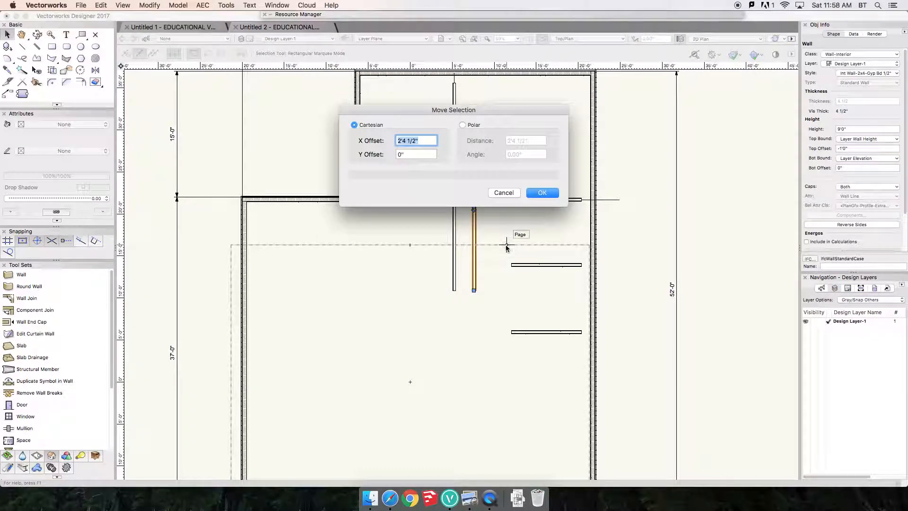
type("5'4.5")
key("Return")
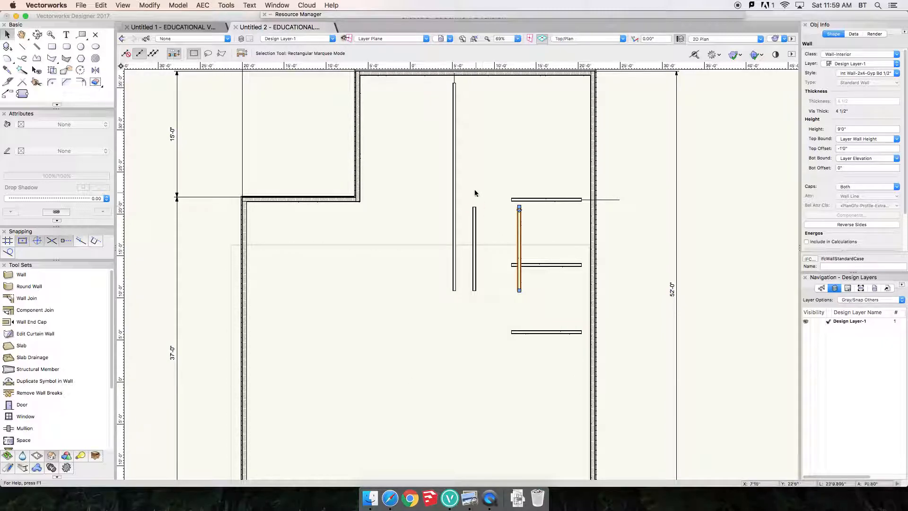
- Place a copy of the long vertical wall at an X offset of 12'6" and reduce it to a short segment between the lower two horizontal walls
left_click(453, 186)
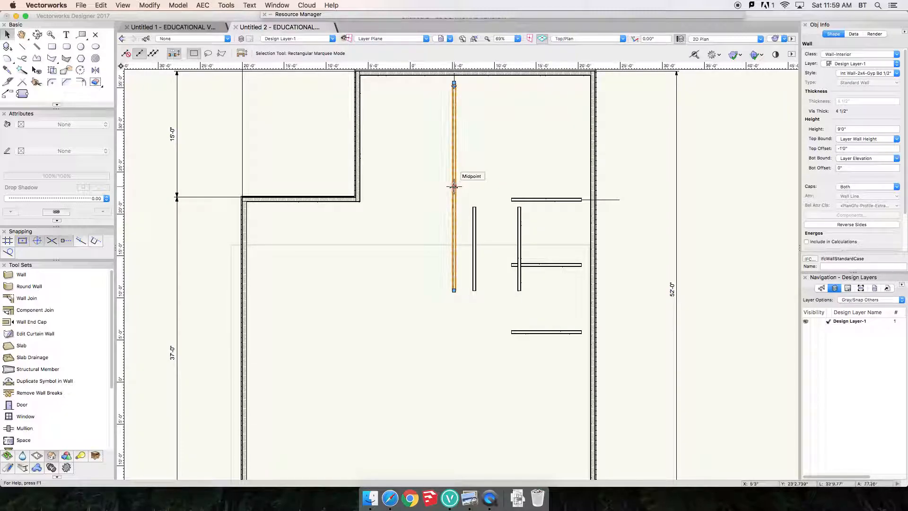
key("super+m")
type("12")
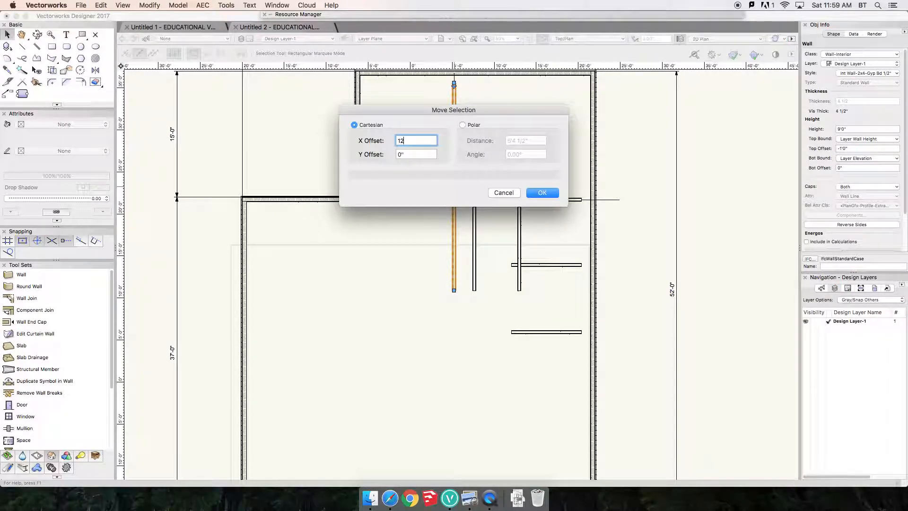
type("'6")
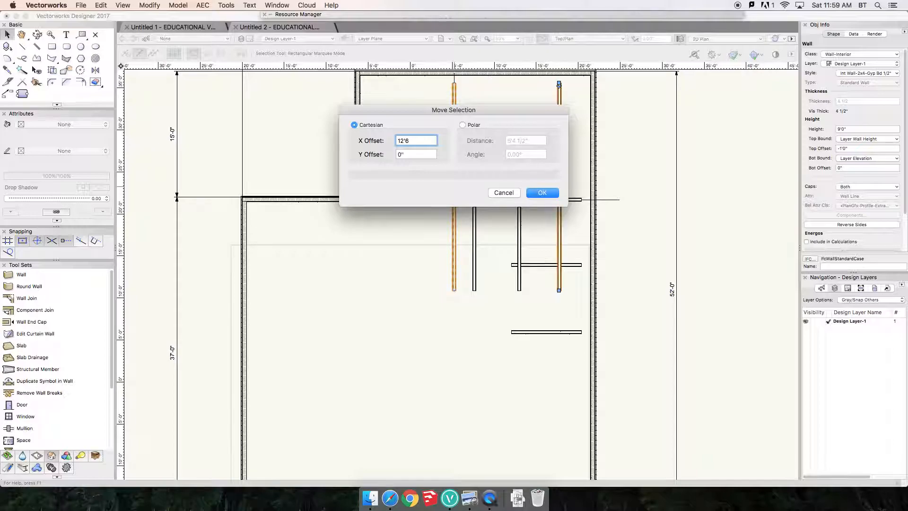
key("Return")
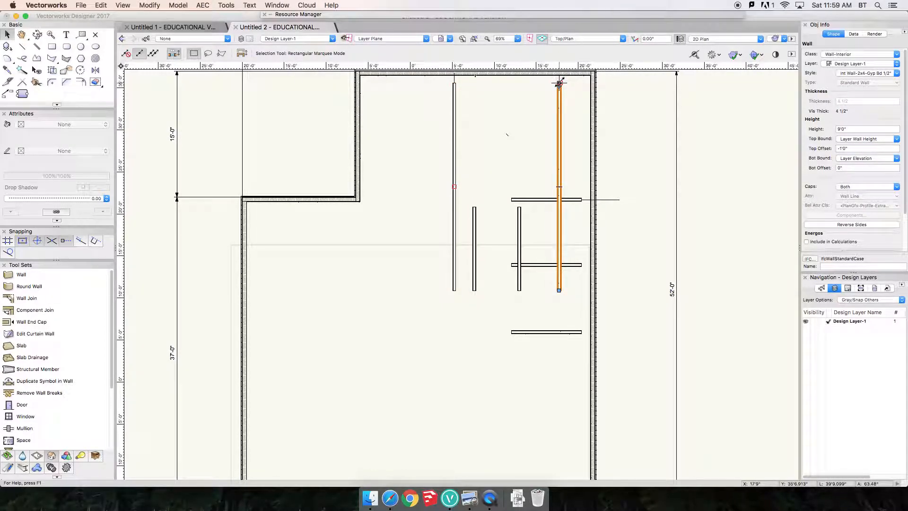
left_click_drag(559, 320, 559, 317)
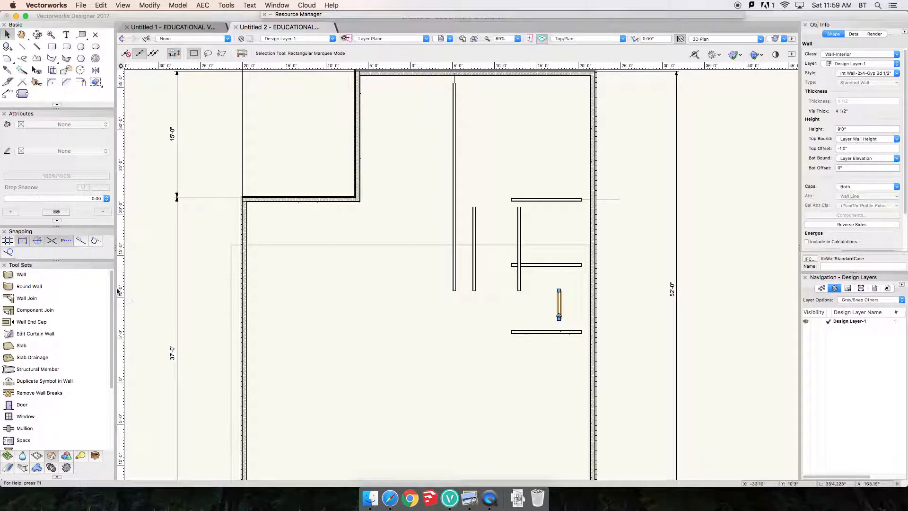
- Set the Wall tool to right control line mode for drawing from the notch corner of the exterior walls
left_click(76, 271)
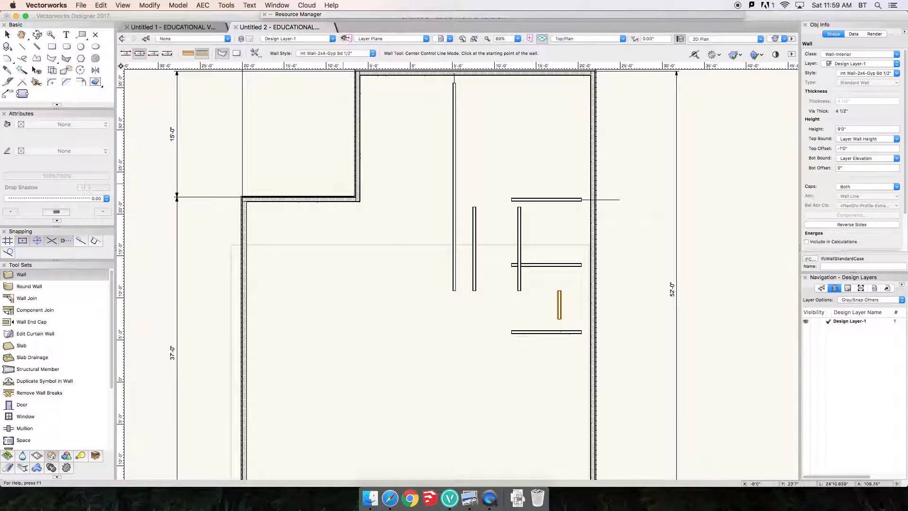
key("c")
left_click_drag(332, 170, 397, 239)
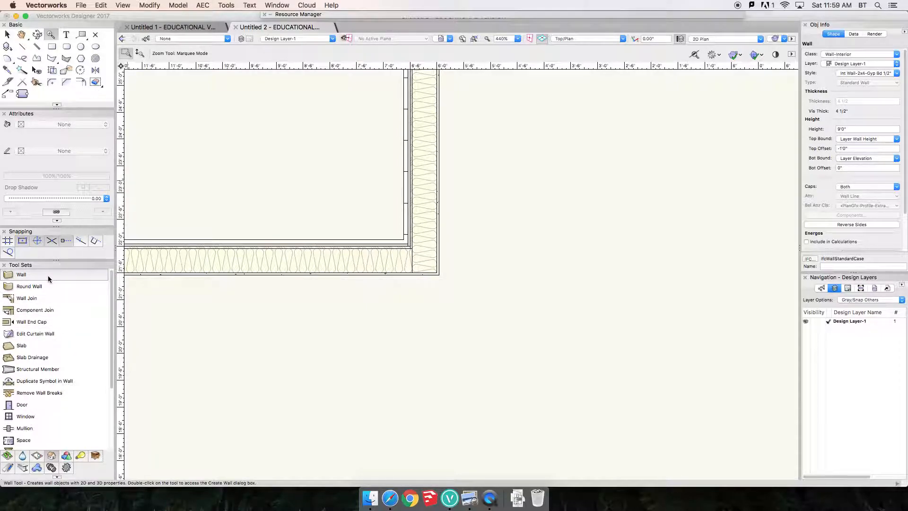
left_click(21, 275)
left_click(152, 53)
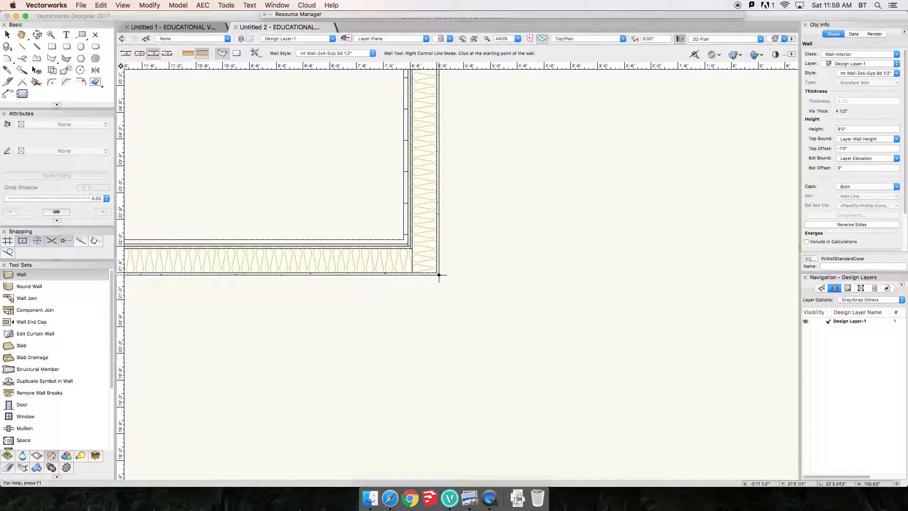
- Try a horizontal interior wall starting from the outermost finish edge of the notch corner and delete it
key("z")
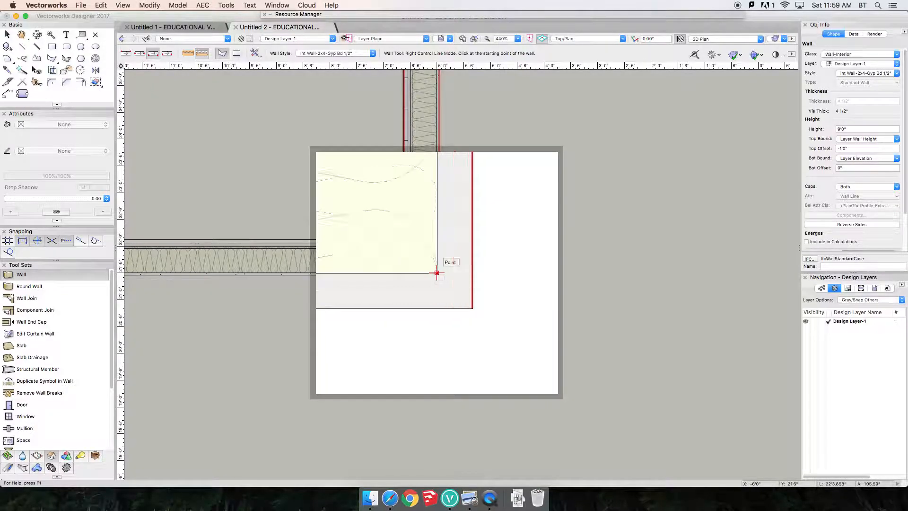
left_click(472, 308)
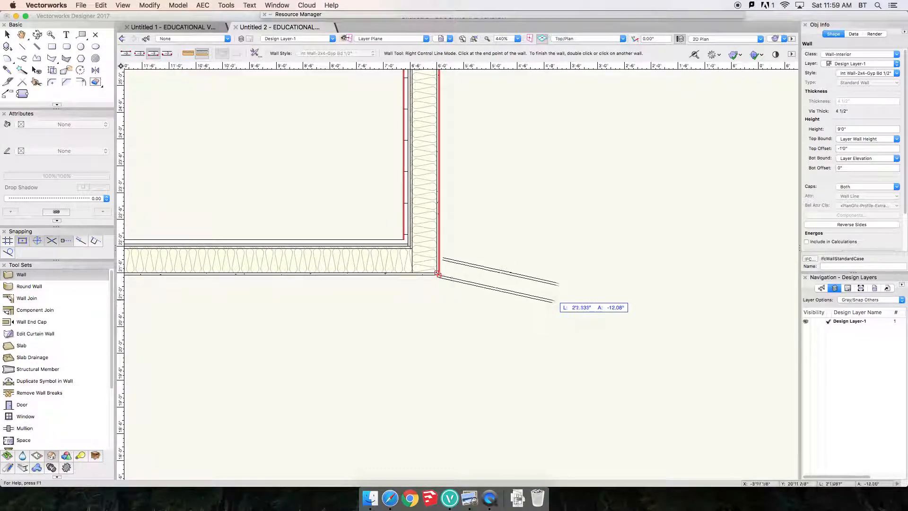
double_click(740, 274)
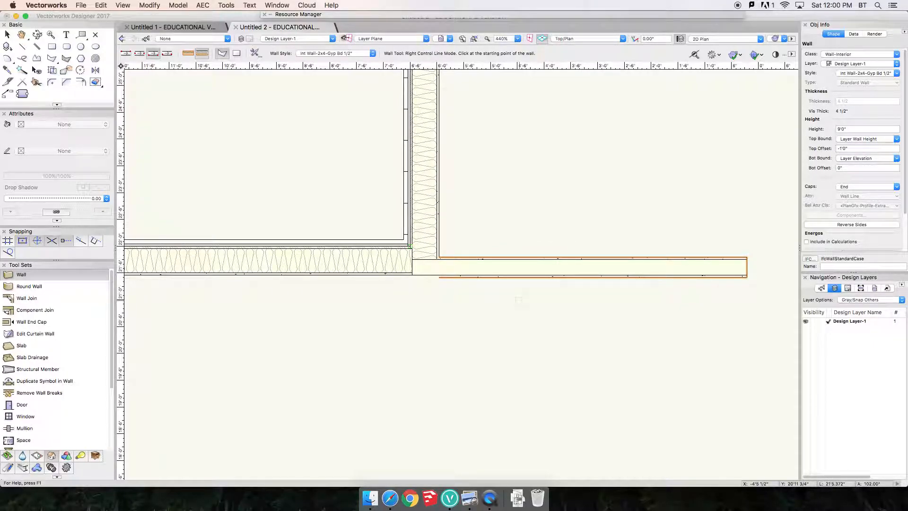
key("Delete")
- Draw a horizontal interior wall about 3' long from the notch's core corner, with the control line relative to the core component
left_click(188, 53)
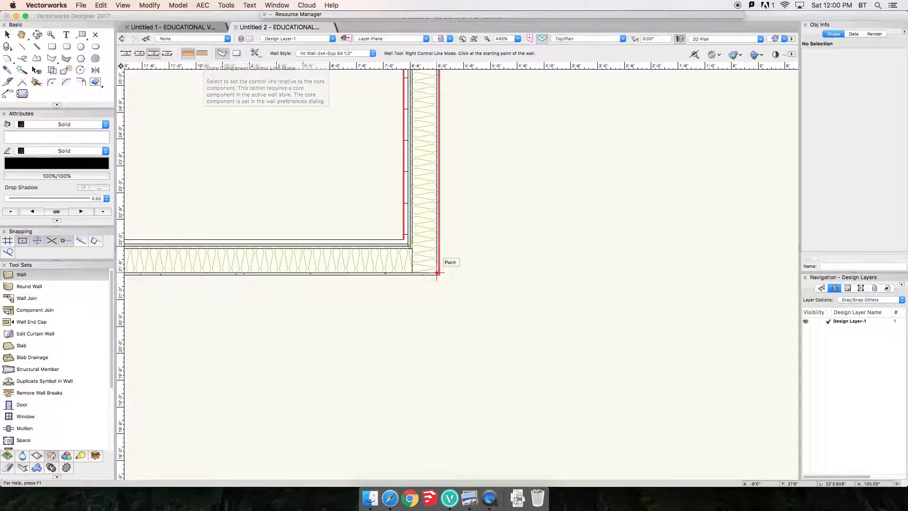
key("z")
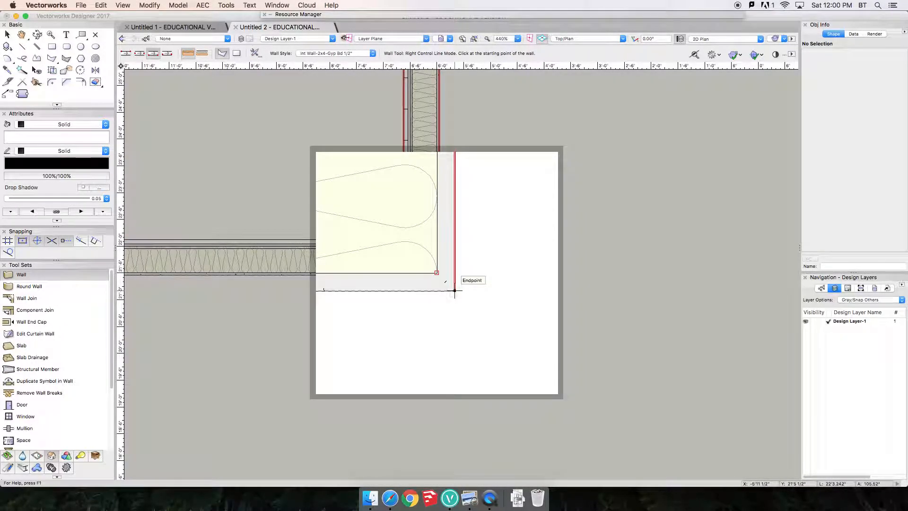
left_click(437, 273)
double_click(596, 274)
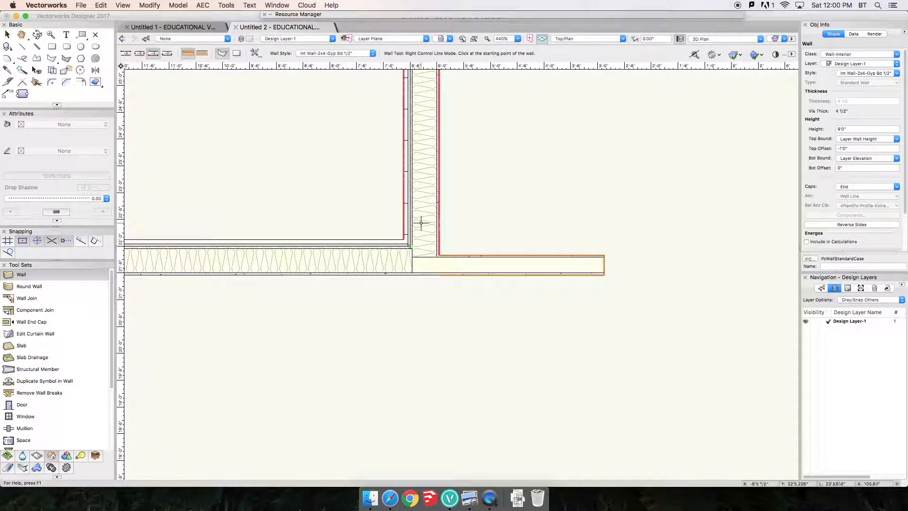
- Detach the short interior wall from the exterior walls by pulling its joined end away from the notch corner
key("x")
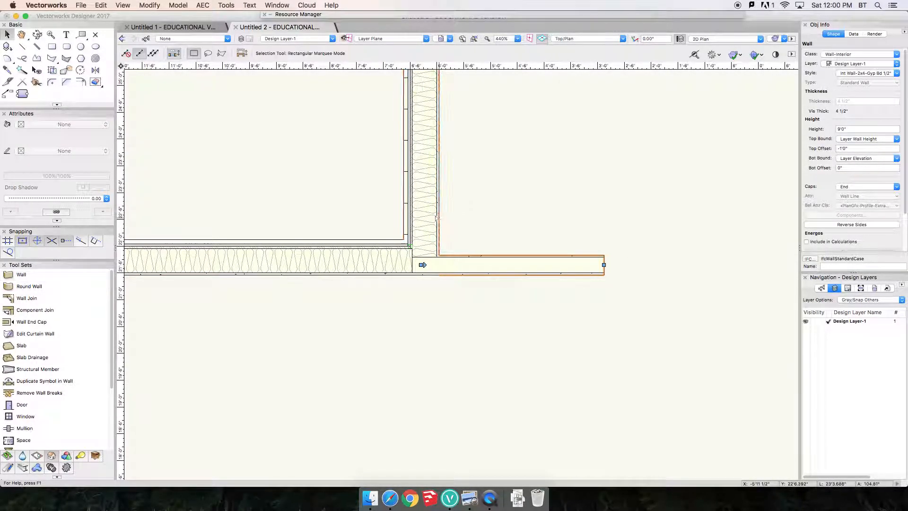
left_click(402, 258)
left_click(395, 257, "shift")
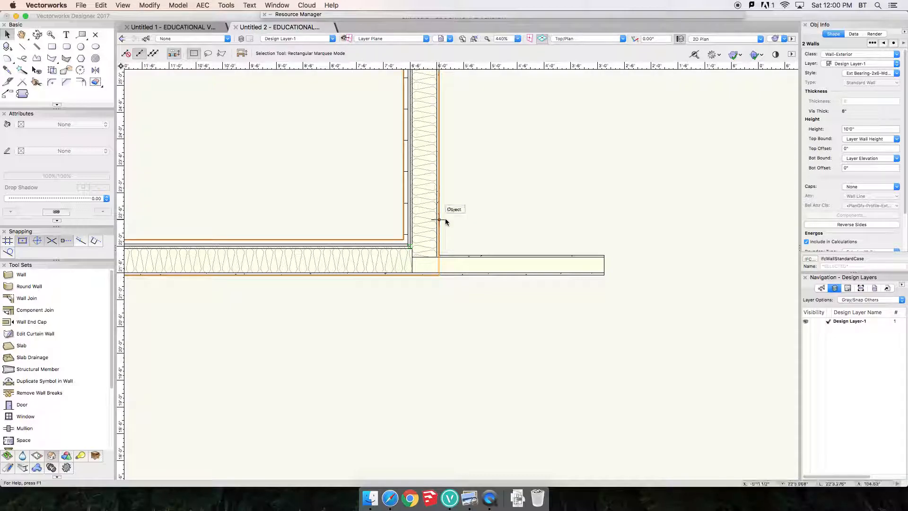
left_click(466, 264)
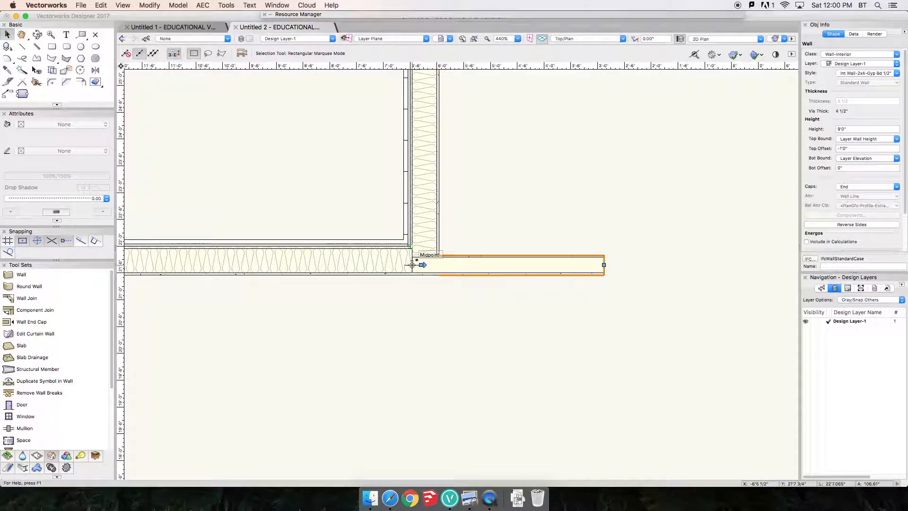
left_click_drag(422, 265, 474, 274)
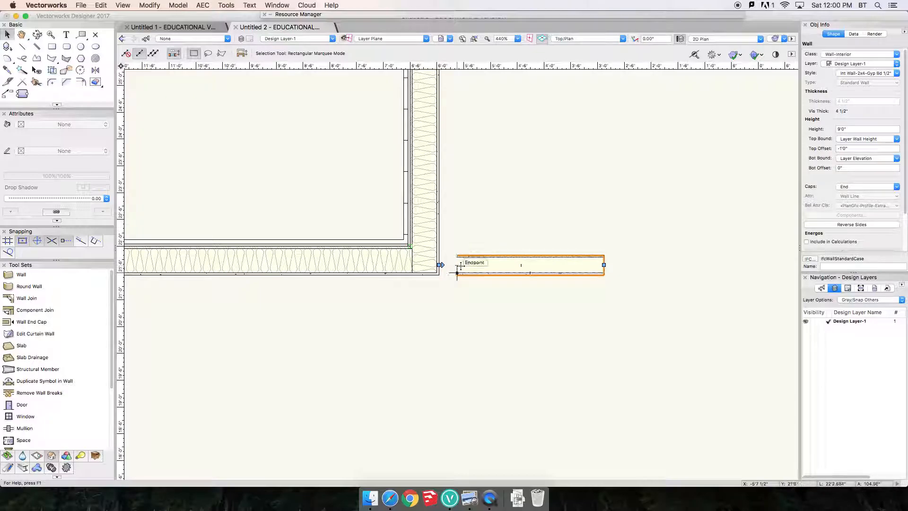
left_click_drag(439, 264, 457, 264)
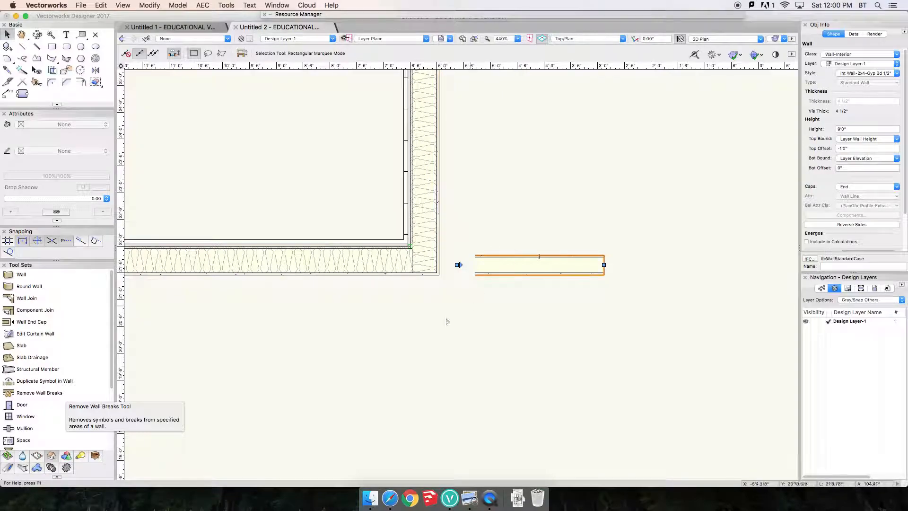
- Remove the wall breaks around the short wall's detached end and move the wall back flush against the notch corner
left_click(60, 394)
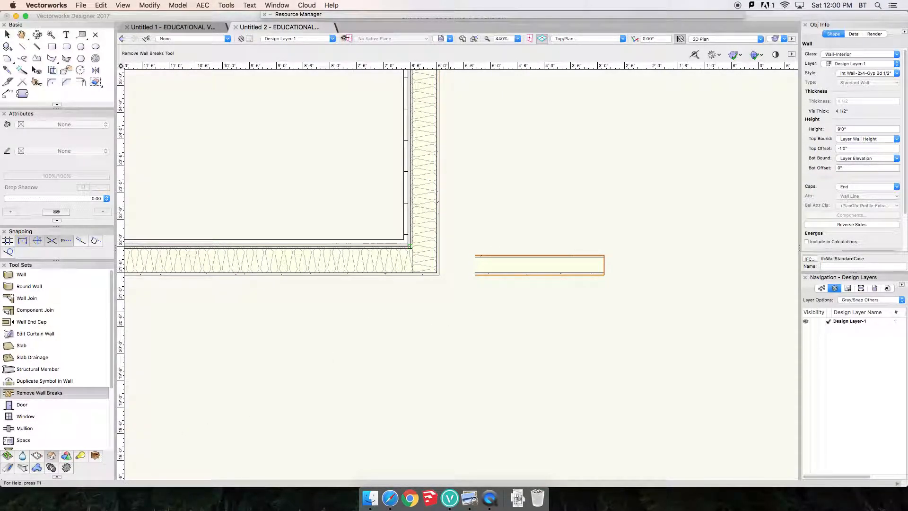
left_click_drag(444, 322, 524, 197)
scroll(463, 272, "up", 3)
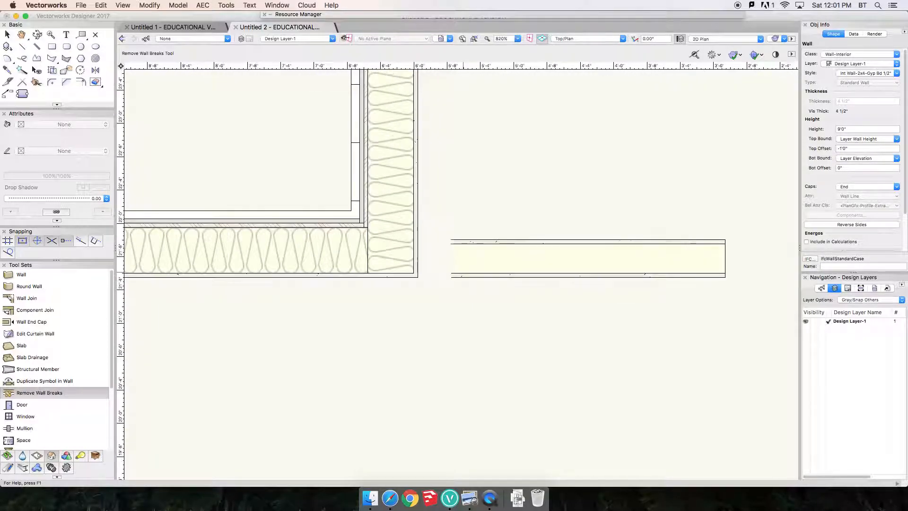
key("x")
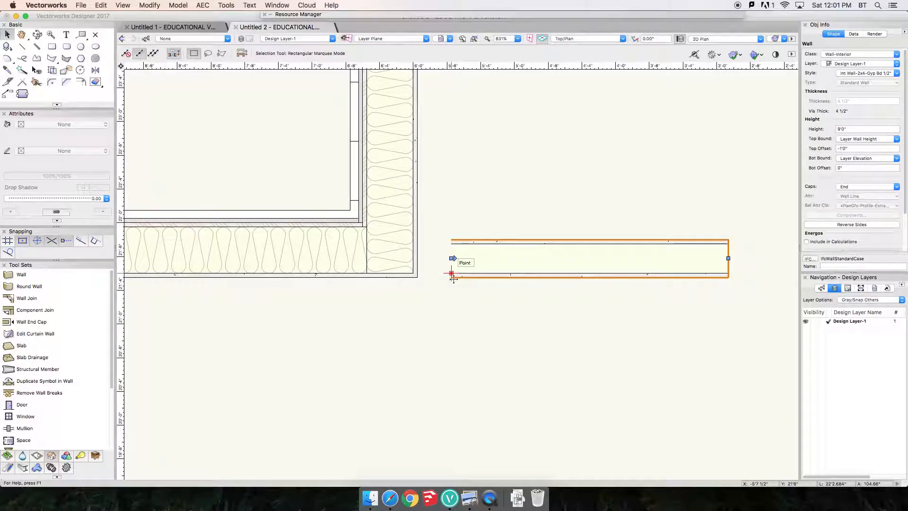
left_click_drag(453, 279, 430, 277)
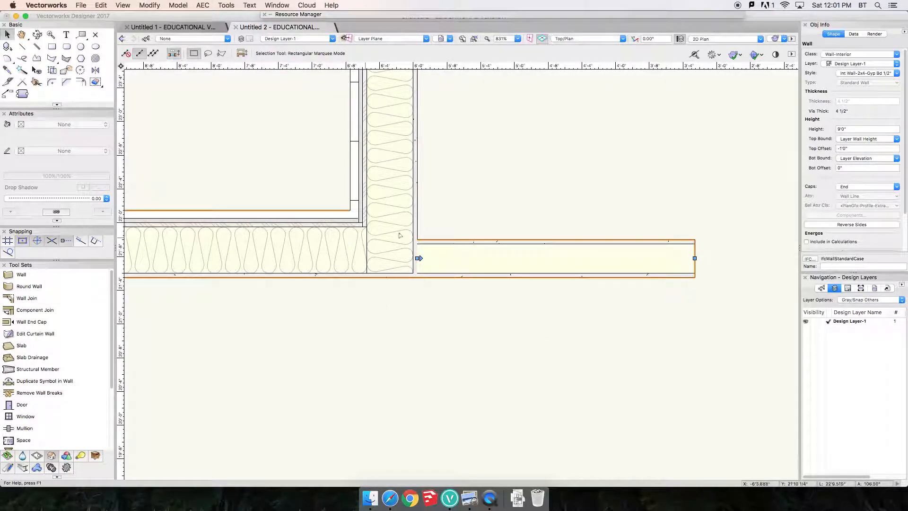
- Place a copy of the long vertical interior wall at an X offset of -3'11 1/4" and a Y offset of 0"
scroll(503, 286, "down", 5)
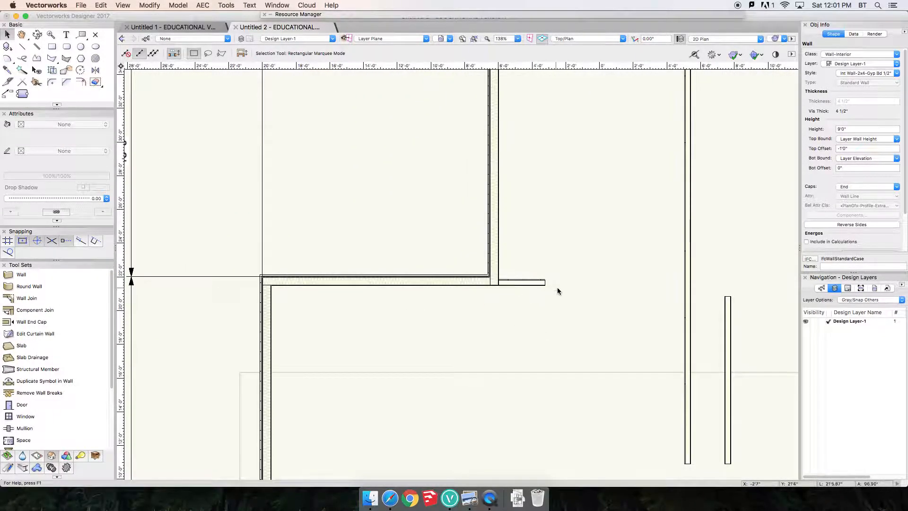
middle_click_drag(554, 291, 489, 290)
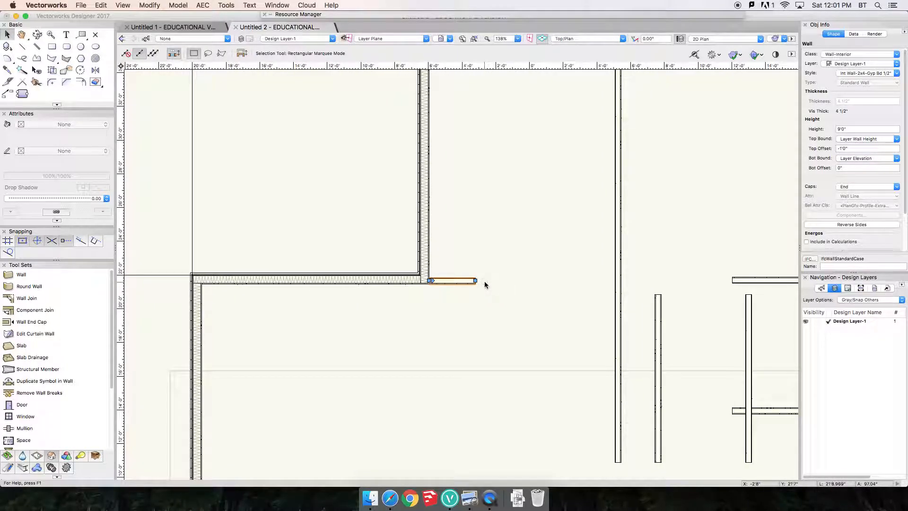
left_click(617, 237)
key("super+shift+m")
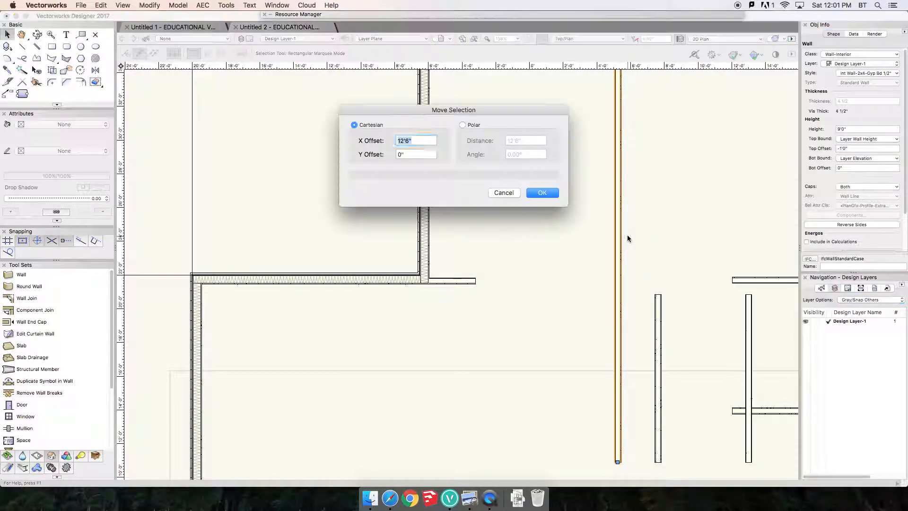
type("-3'11 1/4")
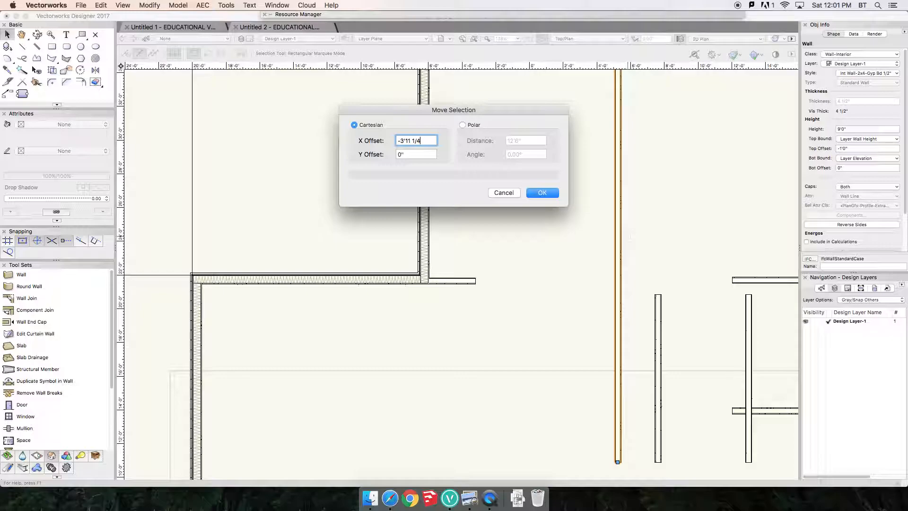
key("Return")
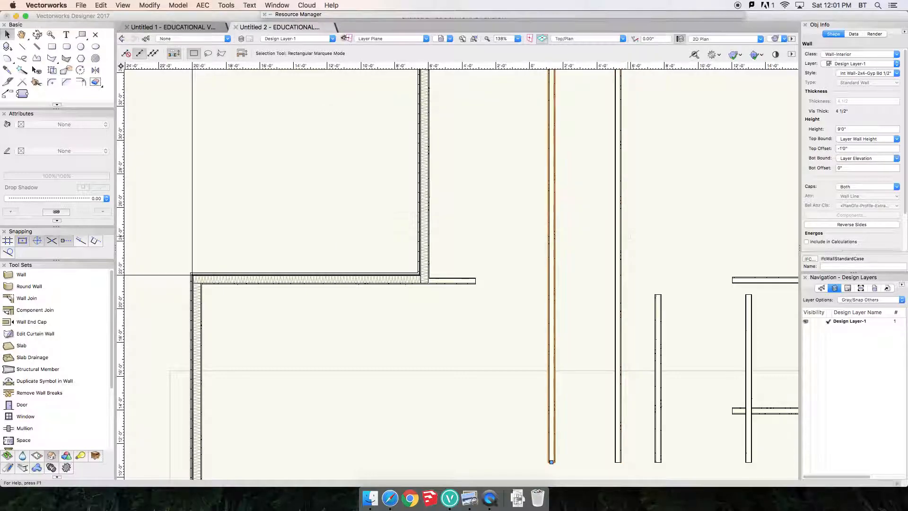
- Extend the upper end of the copied long vertical wall into the top exterior wall so that they join
scroll(617, 254, "down", 3)
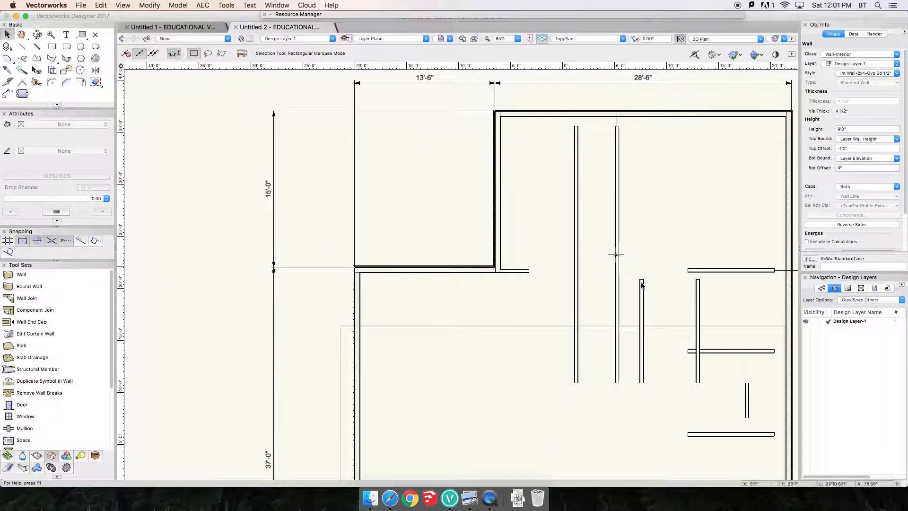
middle_click_drag(683, 324, 632, 336)
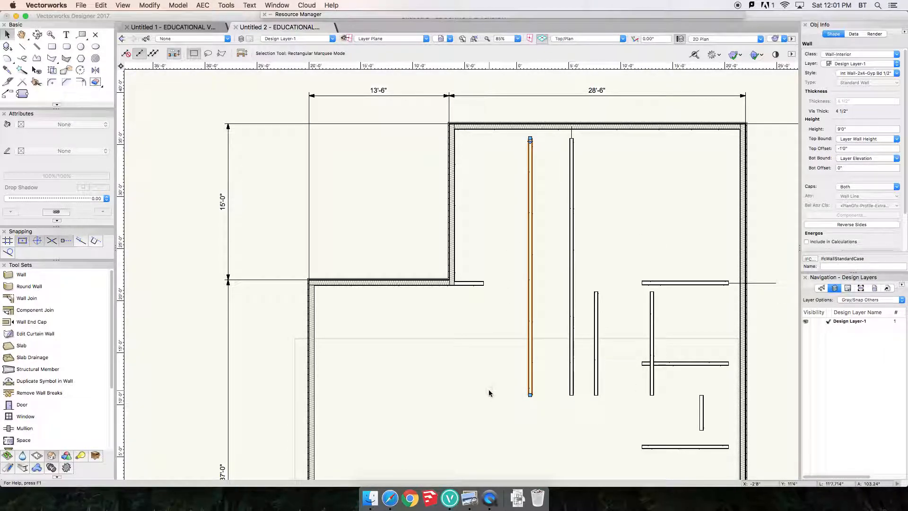
scroll(530, 143, "up", 5)
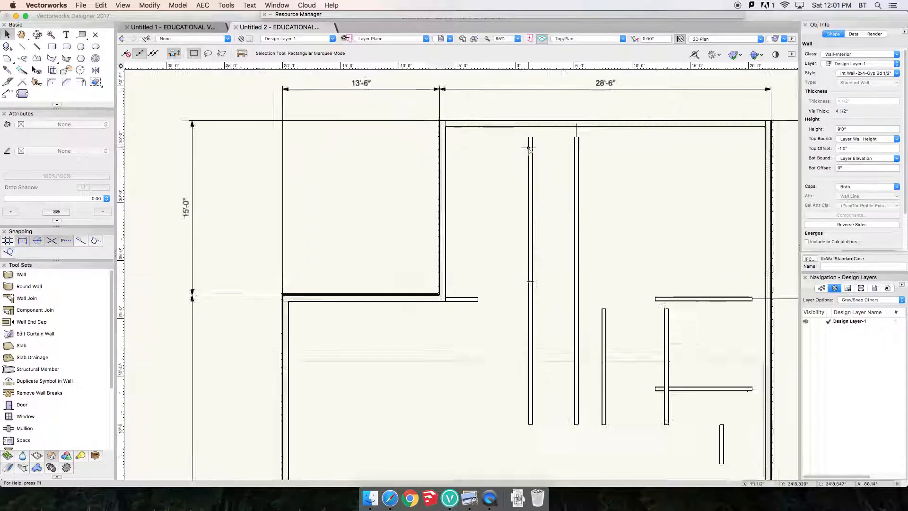
key("h")
mouse_move(537, 118)
left_mouse_down()
mouse_move(535, 156)
mouse_move(535, 110)
left_mouse_up()
key("x")
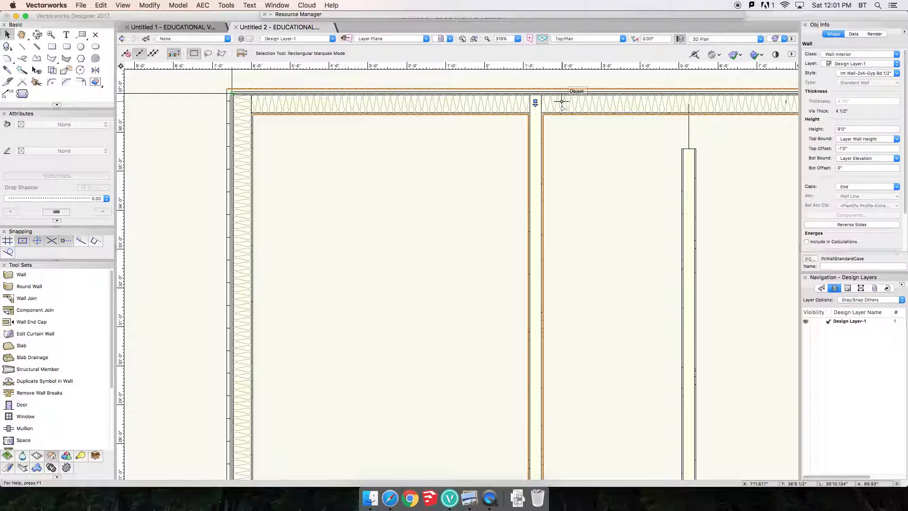
- Join the original long vertical wall to the top exterior wall with a T join
left_click(36, 298)
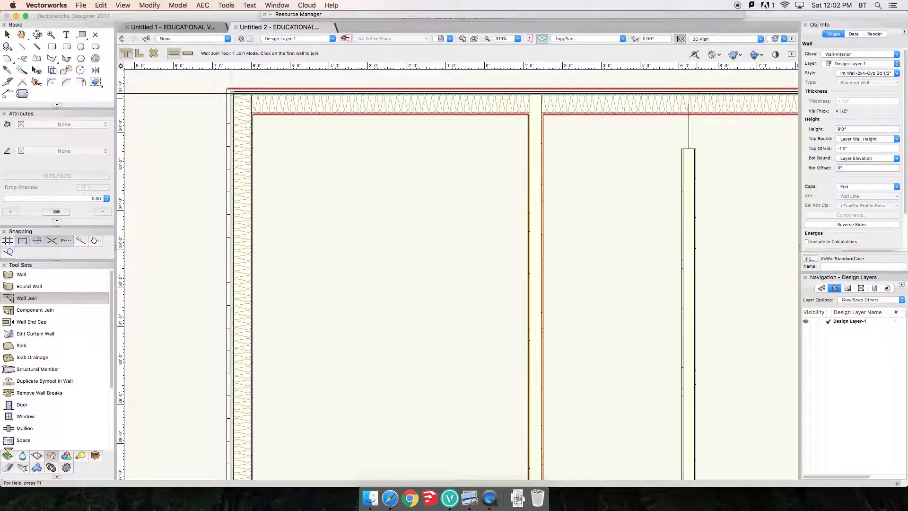
left_click(689, 200)
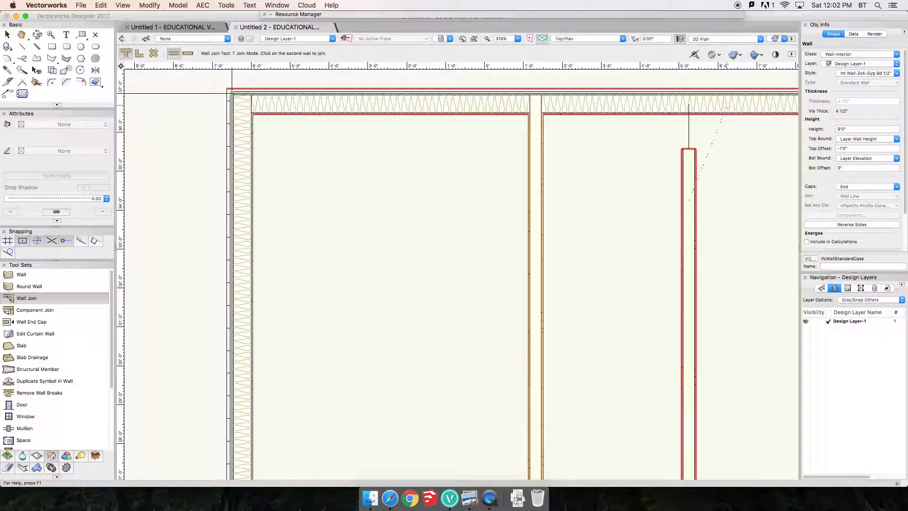
left_click(727, 104)
- T-join the three horizontal interior walls to the right-hand exterior wall
scroll(728, 210, "down", 2)
middle_click_drag(739, 241, 446, 152)
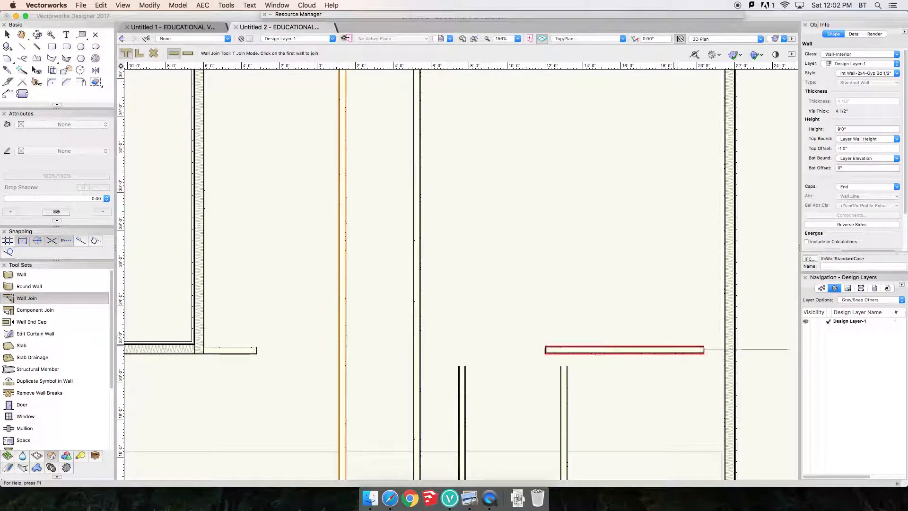
left_click(680, 350)
left_click(727, 308)
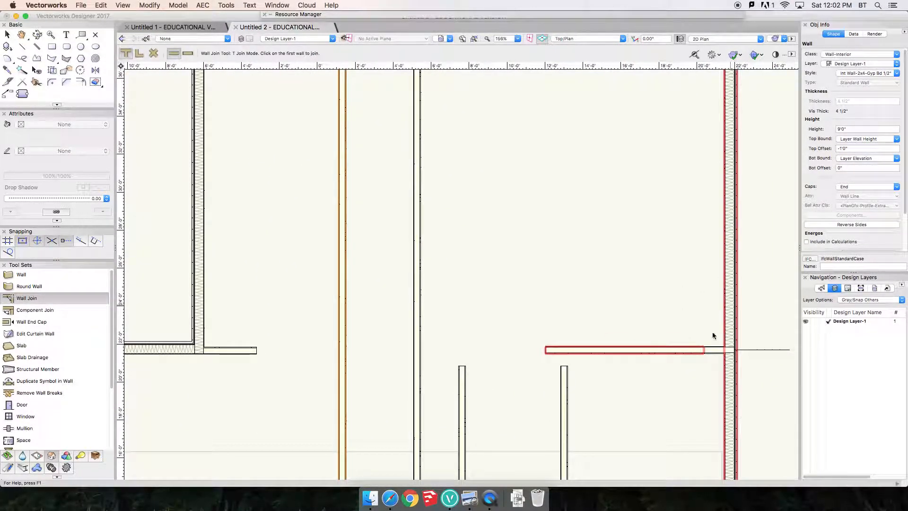
middle_click_drag(697, 373, 606, 150)
left_click(607, 275)
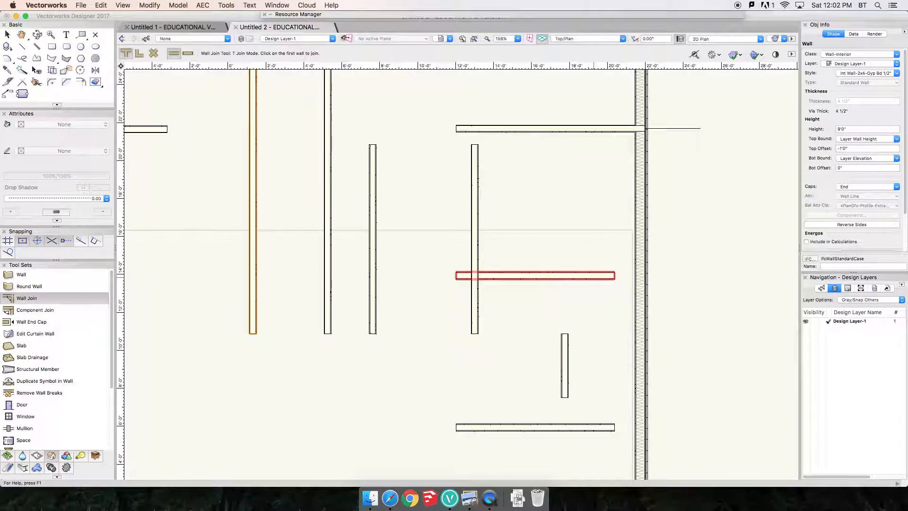
left_click(636, 267)
left_click(577, 427)
left_click(639, 411)
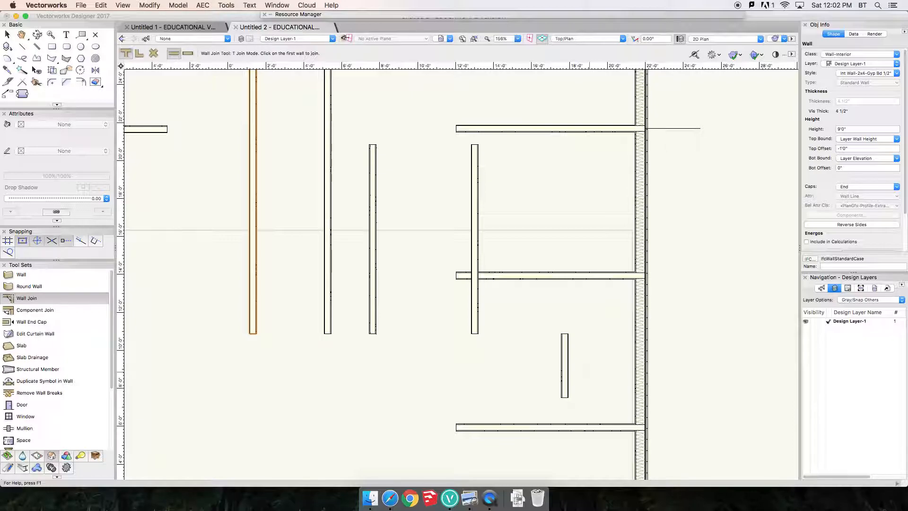
- T-join the vertical wall crossing the middle horizontal wall to the upper and middle horizontal walls, trimming off its lower overhang
left_click(475, 174)
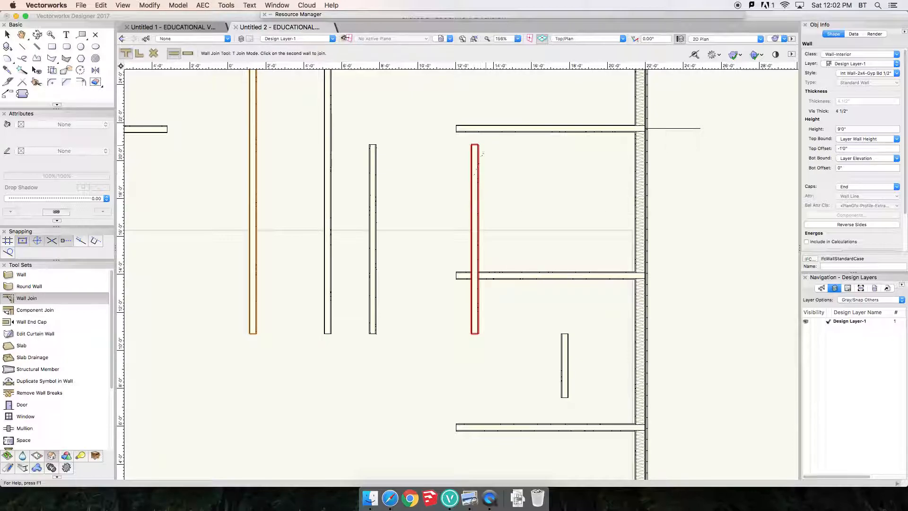
left_click(493, 130)
left_click(475, 227)
left_click(512, 276)
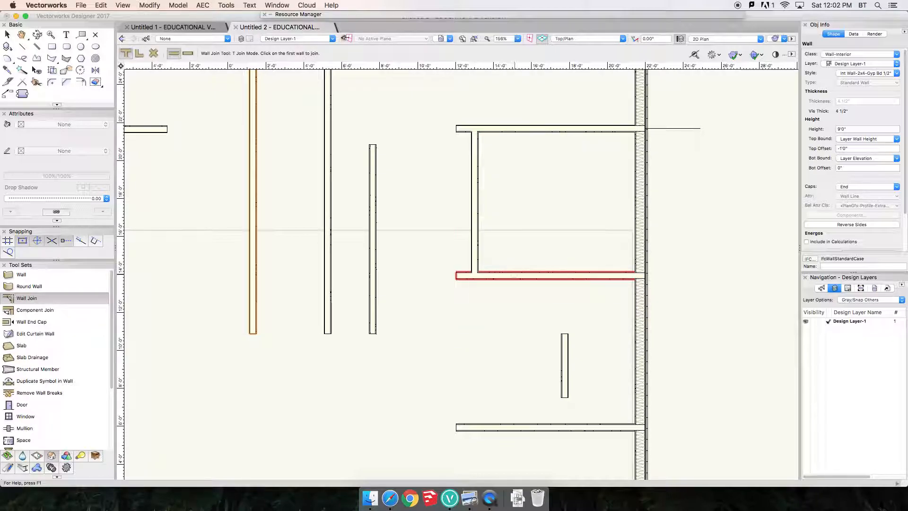
- T-join the short vertical wall to the middle and lower horizontal walls, and decline saving a backup of the document
left_click(564, 339)
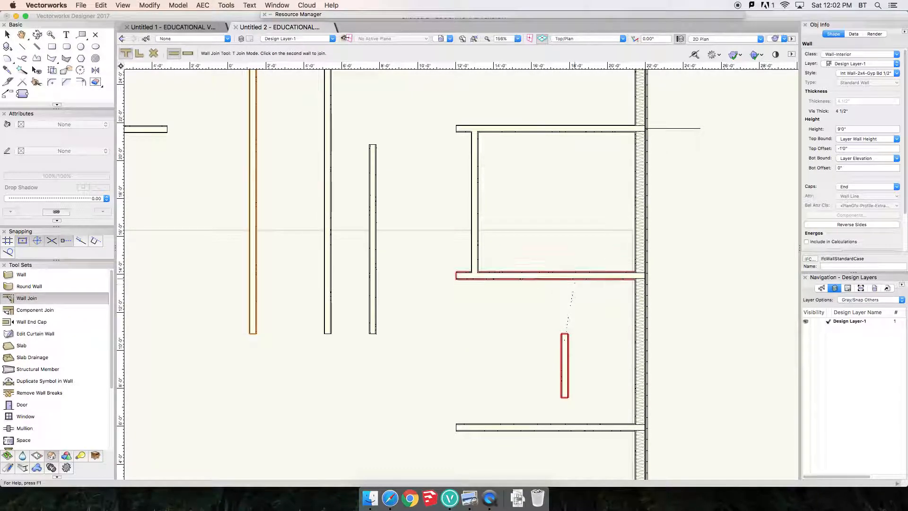
left_click(572, 277)
left_click(565, 364)
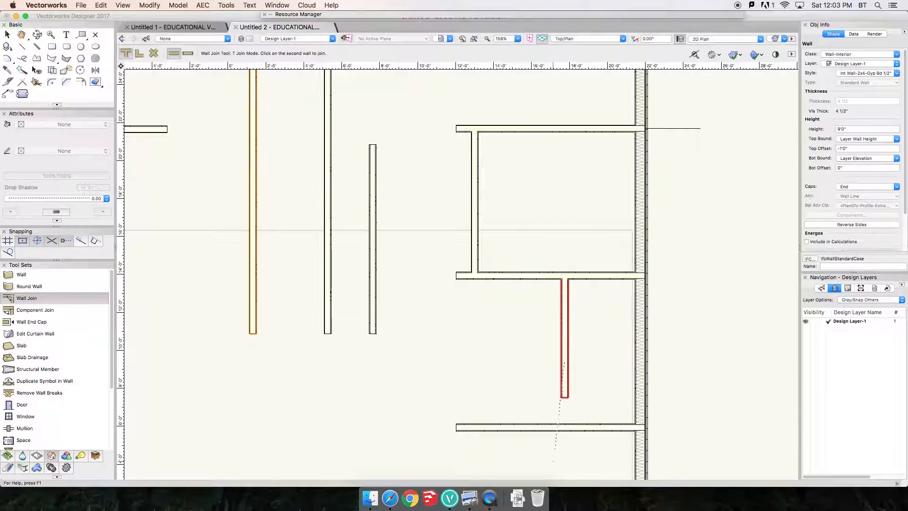
left_click(542, 427)
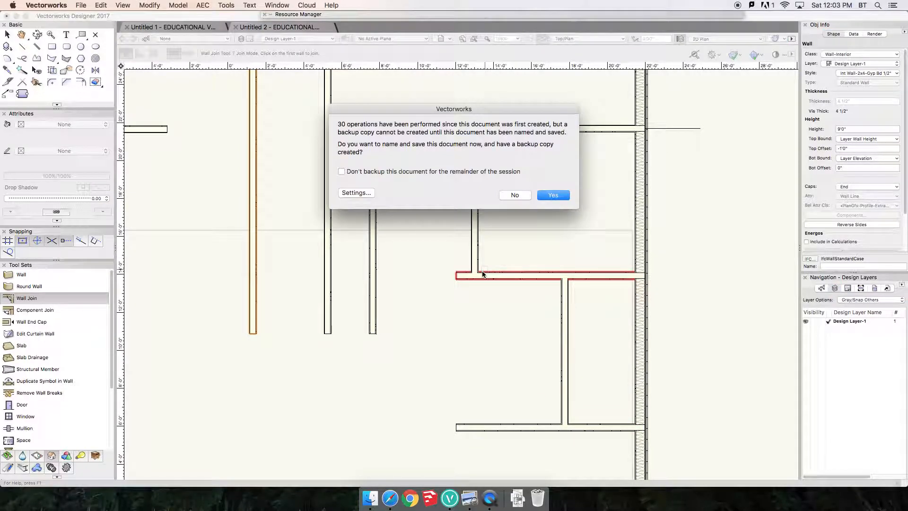
left_click(511, 194)
- T-join the middle and upper horizontal walls to the nearest long vertical wall on their open side
left_click(492, 275)
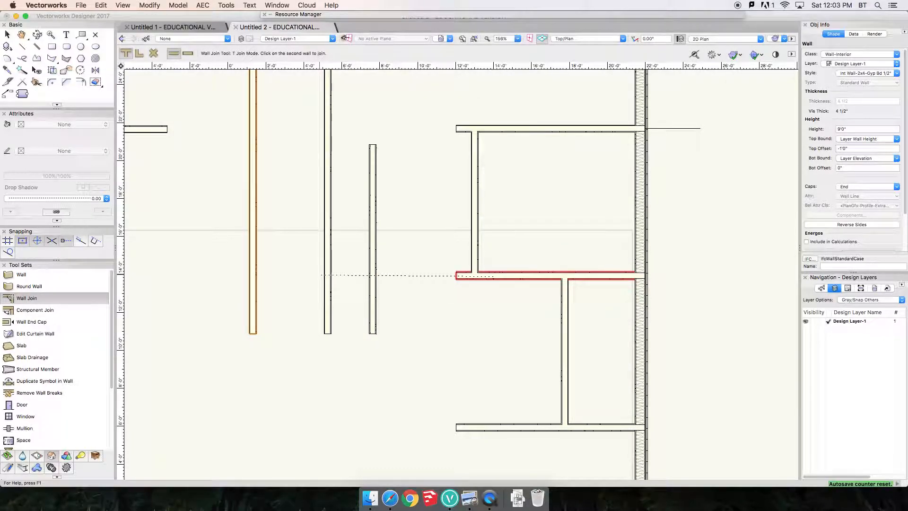
left_click(327, 276)
left_click(487, 129)
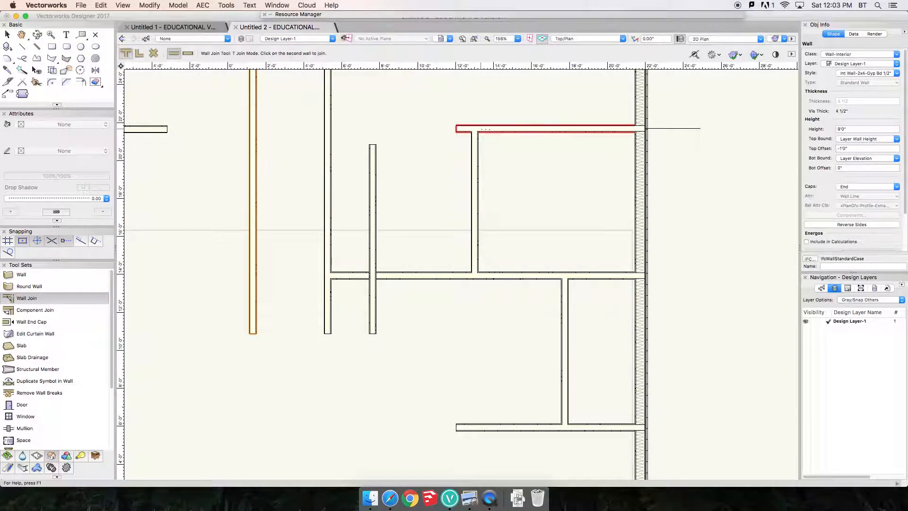
left_click(327, 156)
- T-join the vertical wall beside the right long wall to the upper and middle horizontal walls, trimming off its lower overhang
left_click(372, 150)
left_click(372, 128)
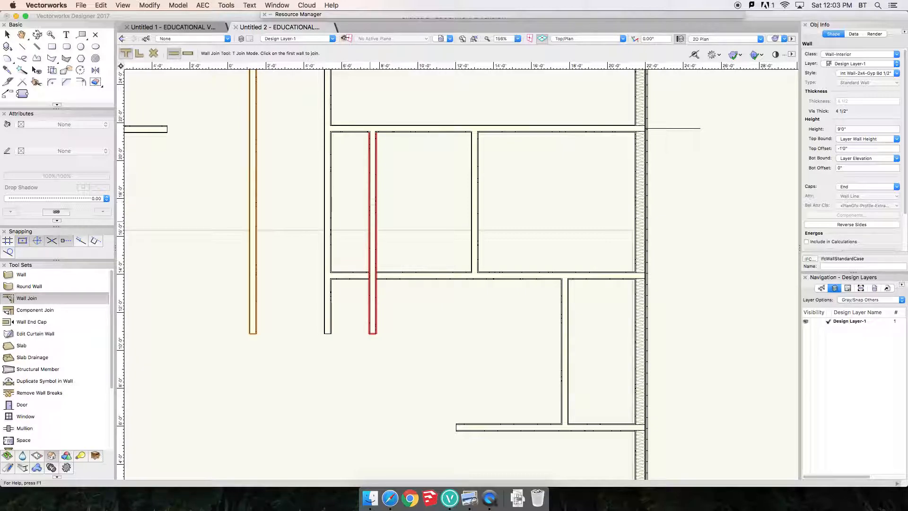
left_click(370, 209)
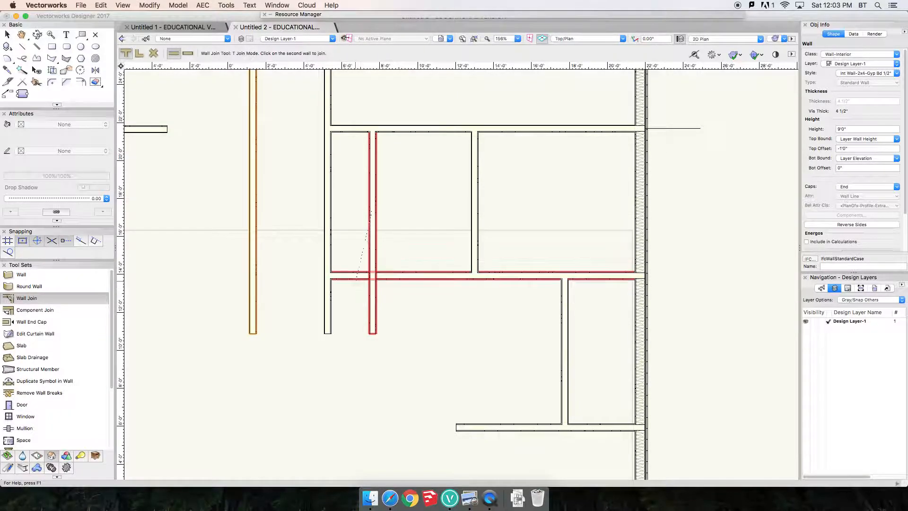
left_click(354, 274)
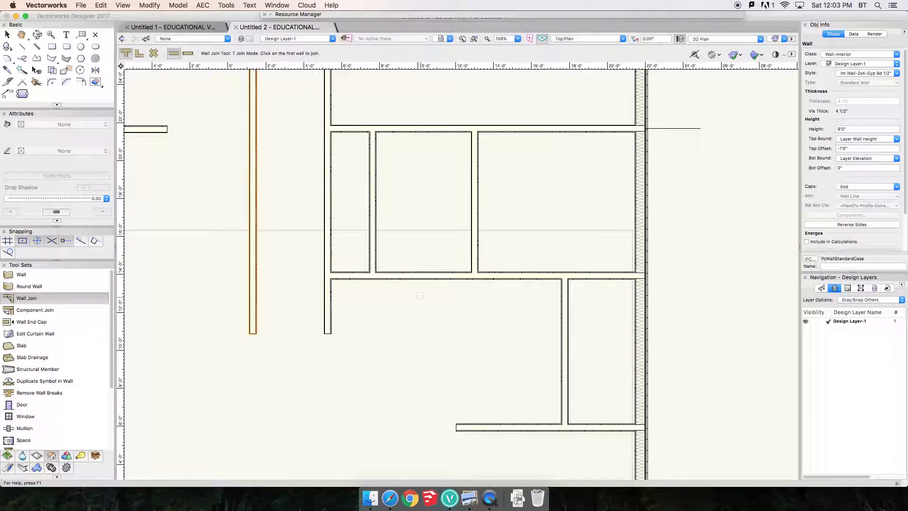
- Stretch the free end of the lower horizontal wall leftward, past both long vertical walls
scroll(419, 312, "down", 3)
scroll(419, 311, "down", 5)
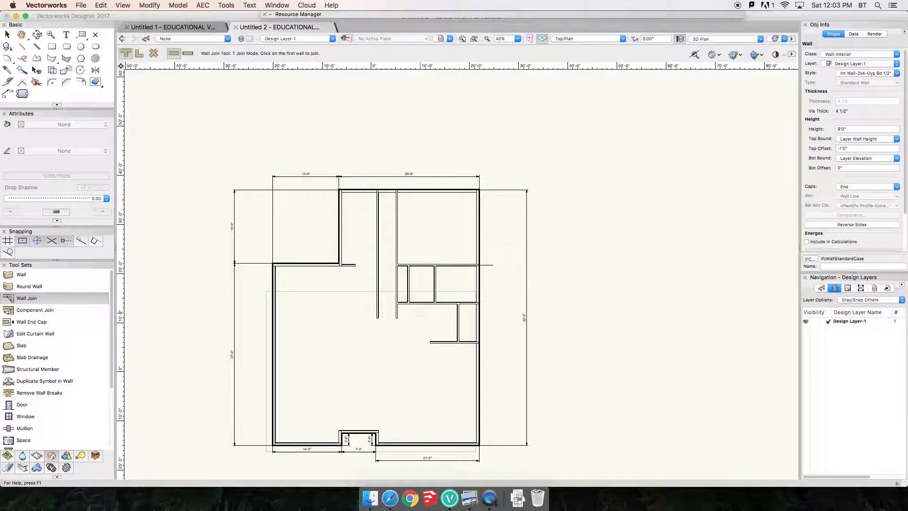
scroll(419, 312, "up", 6)
scroll(419, 312, "down", 2)
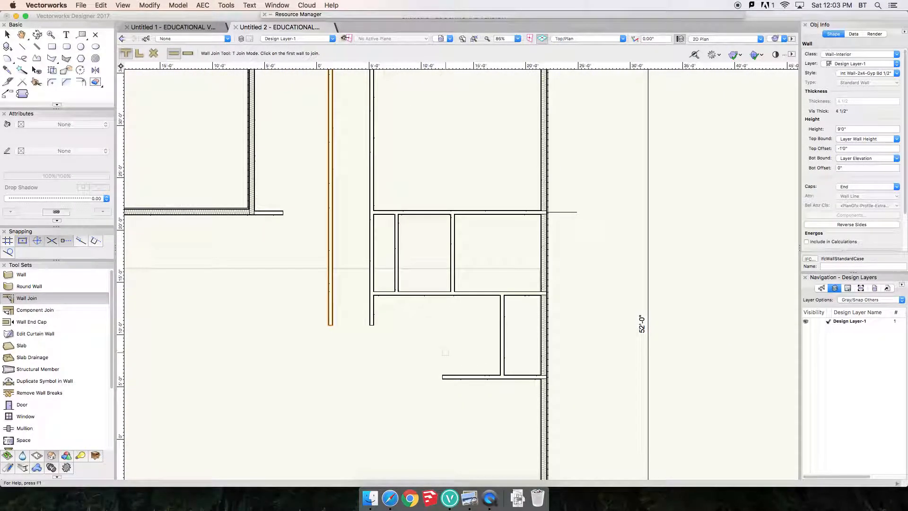
key("x")
left_click(443, 377)
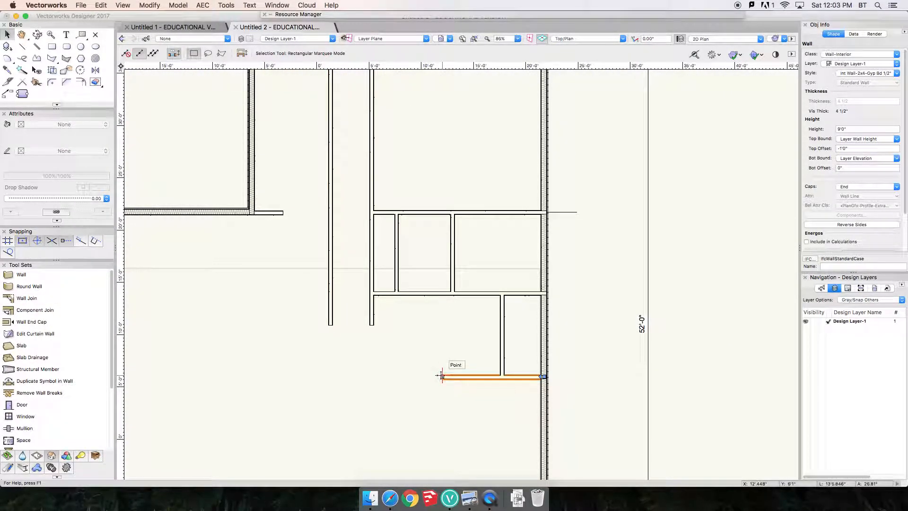
left_click_drag(442, 377, 237, 376)
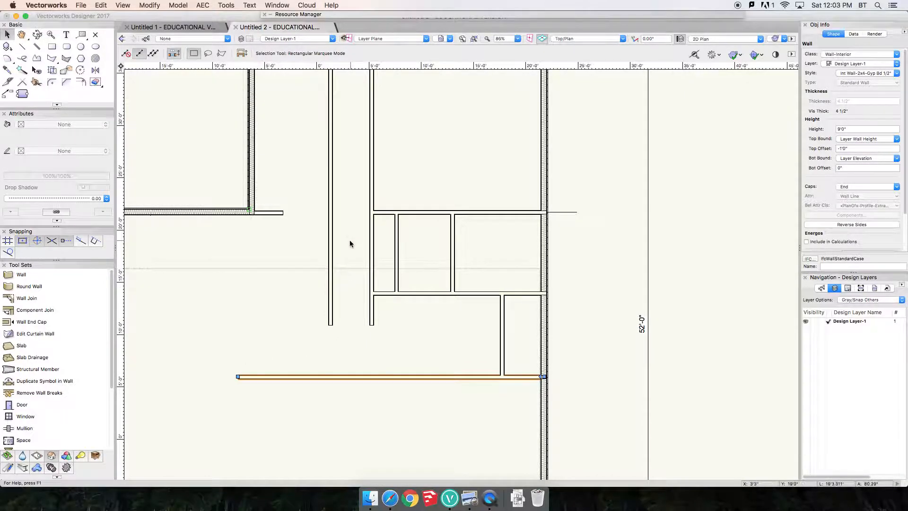
- T-join the lower end of the right long vertical wall to the extended lower horizontal wall
left_click(61, 299)
left_click(371, 316)
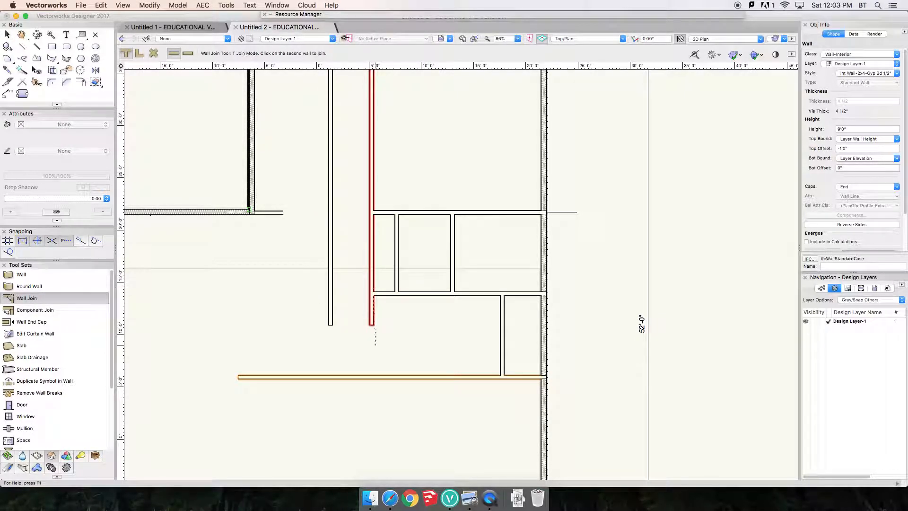
left_click(377, 376)
- Try a T join of the short horizontal stub at the exterior corner to the left long vertical wall, and undo it
left_click(276, 213)
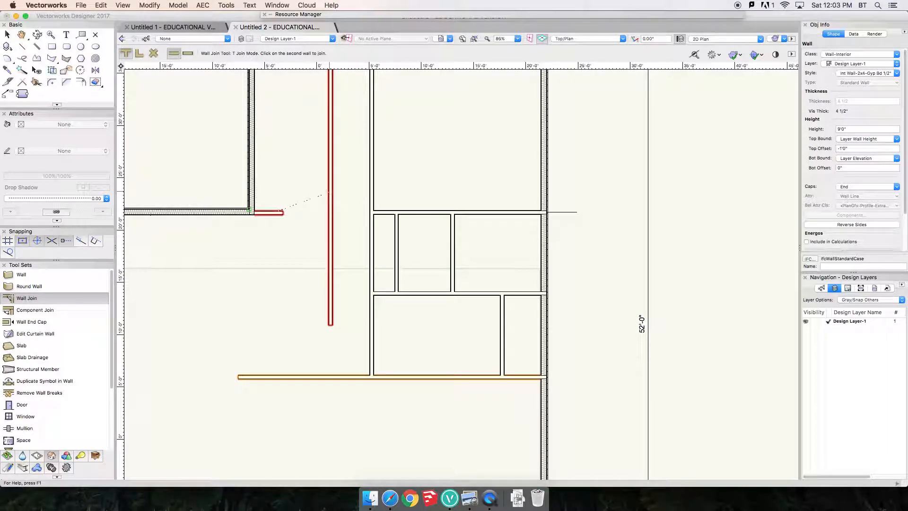
left_click(329, 193)
key("super+z")
- L-join the short horizontal stub to the left long vertical wall, comparing both sides and keeping the portion above the corner
key("u")
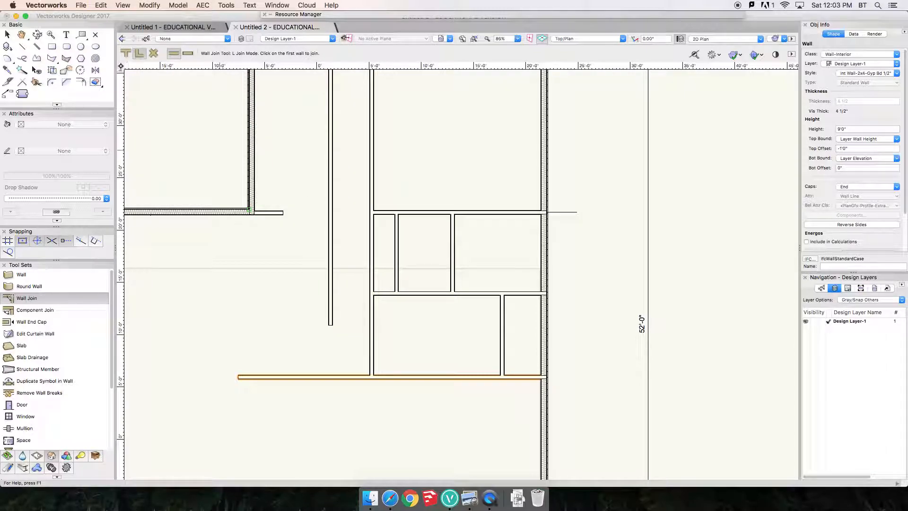
left_click(282, 212)
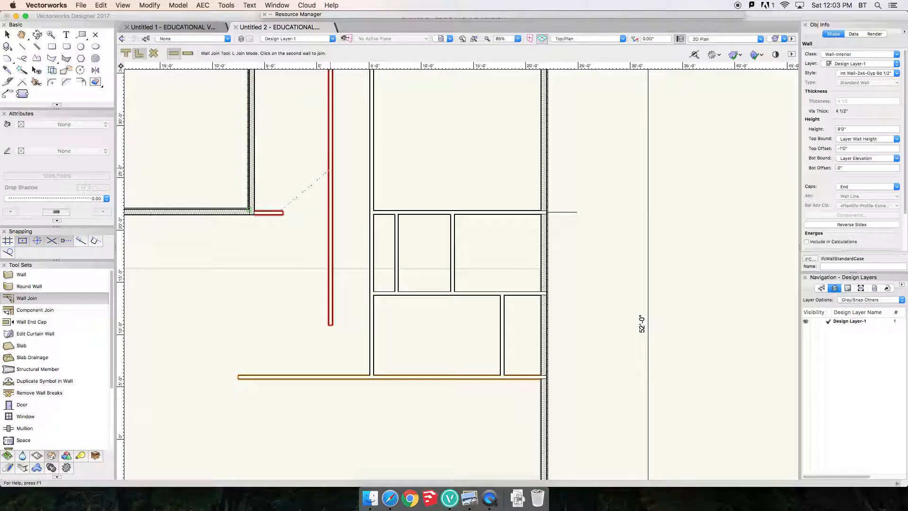
left_click(330, 171)
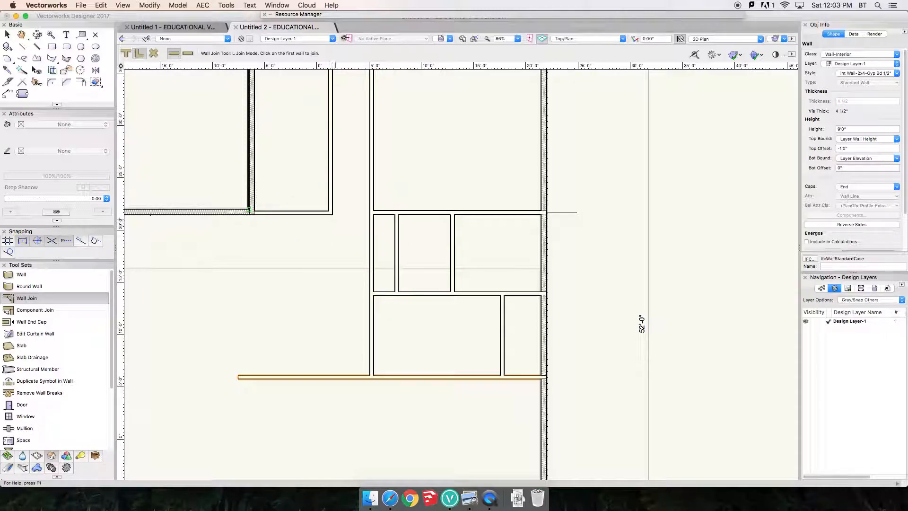
key("super+z")
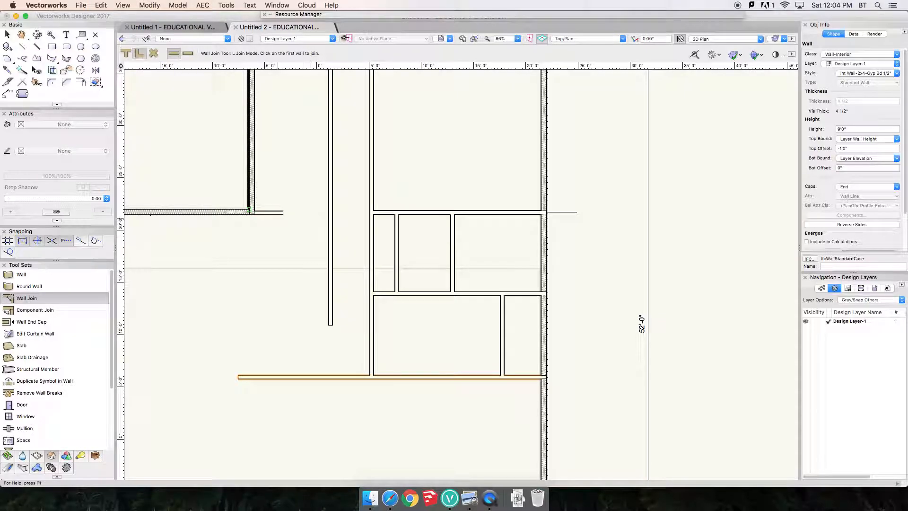
left_click(281, 213)
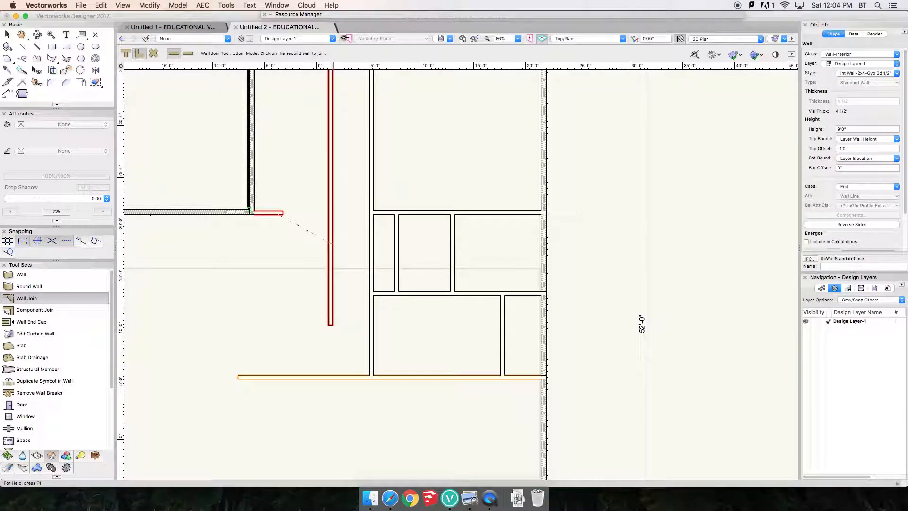
left_click(330, 246)
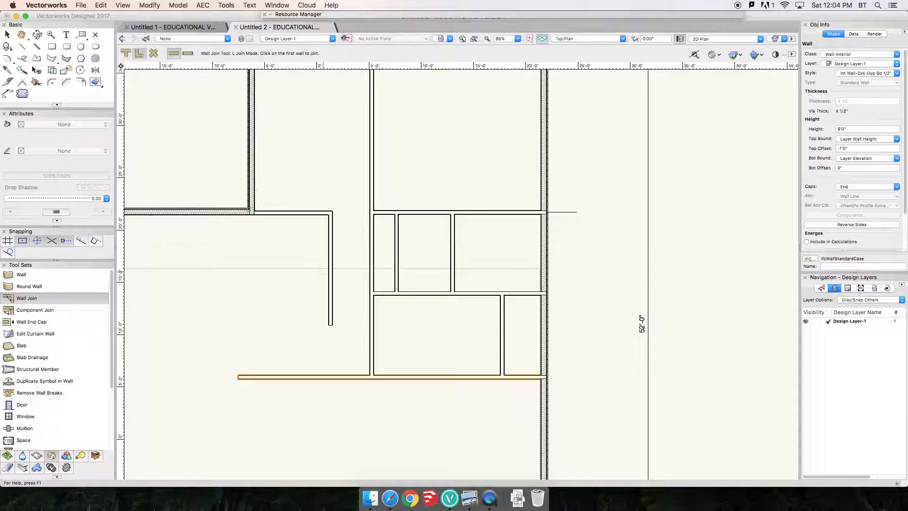
key("super+z")
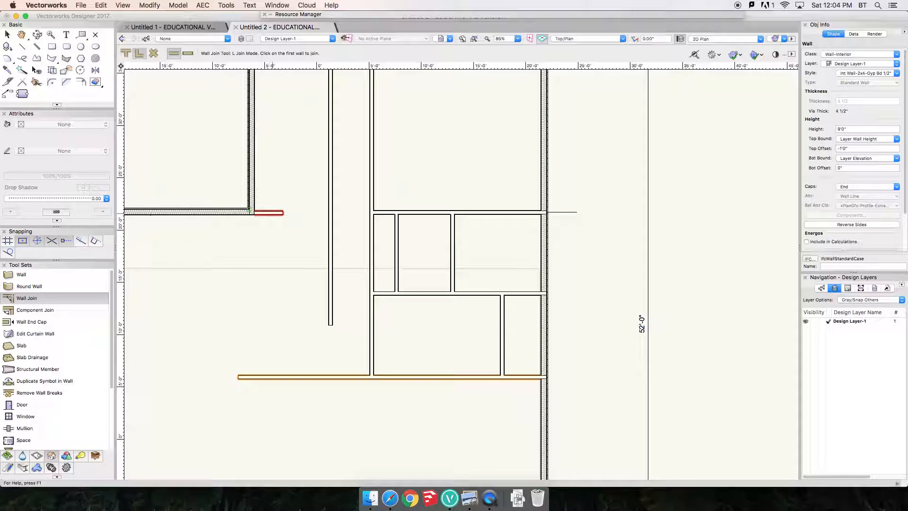
left_click(272, 213)
left_click(330, 177)
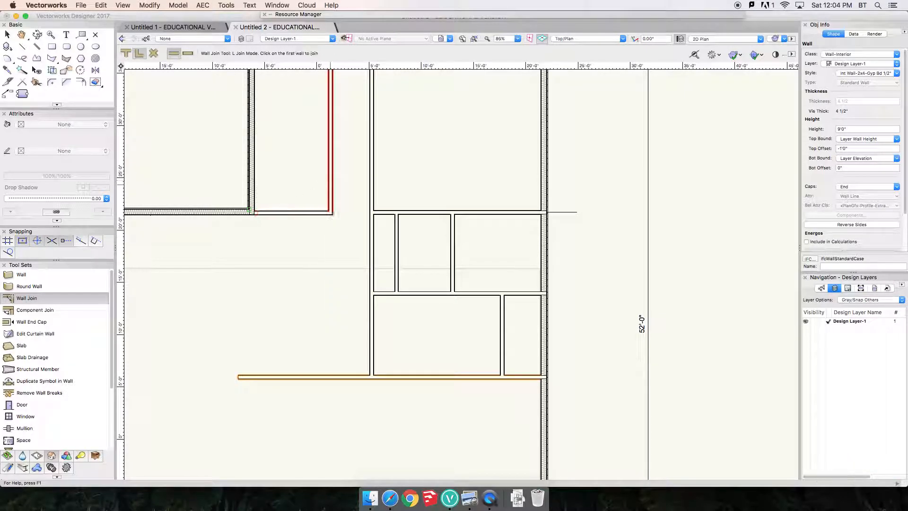
- Pull the upper end of the left long vertical wall down from the top exterior wall to leave a short piece above the corner
scroll(335, 322, "down", 3)
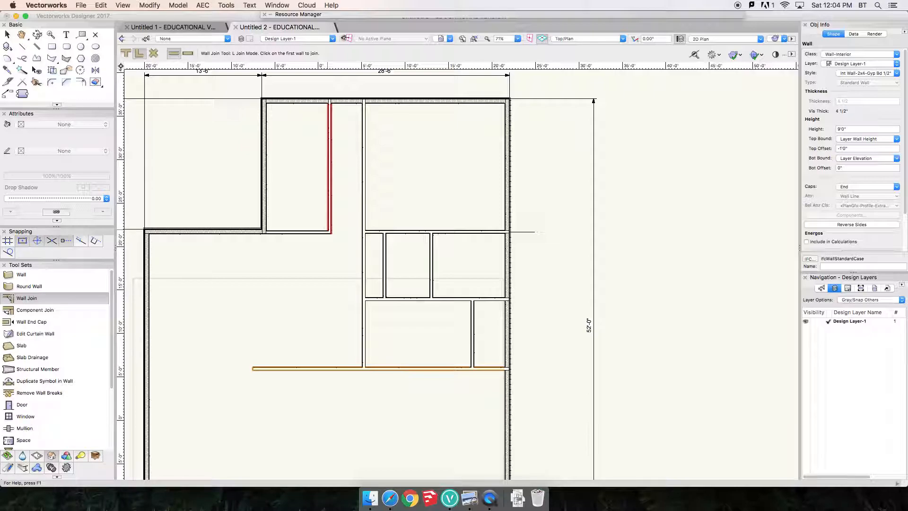
key("x")
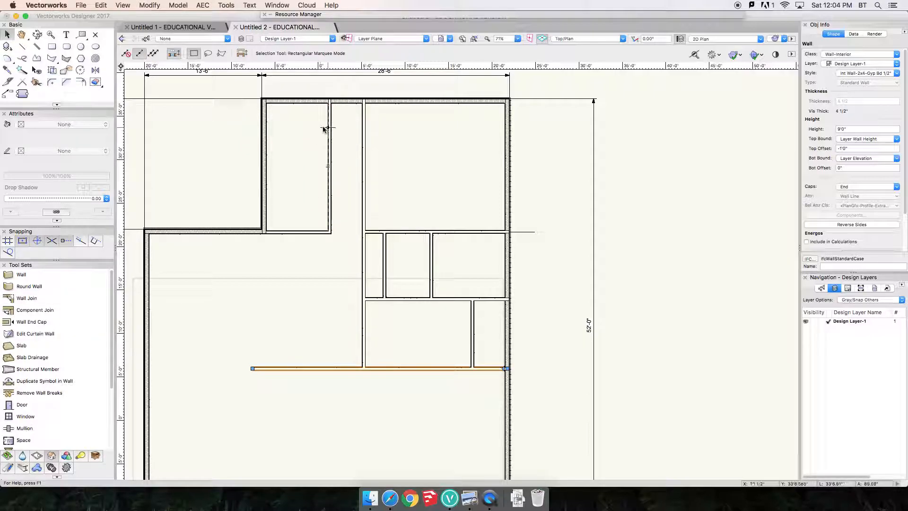
left_click(330, 116)
left_click_drag(330, 100, 329, 194)
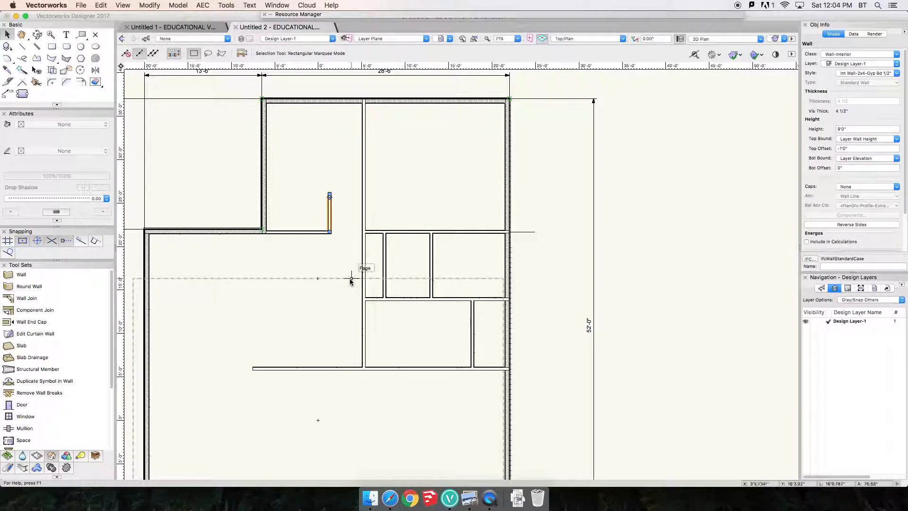
- Copy the short horizontal wall upward with an X offset of 0 and a Y offset of 2'4.5"
left_click(299, 234)
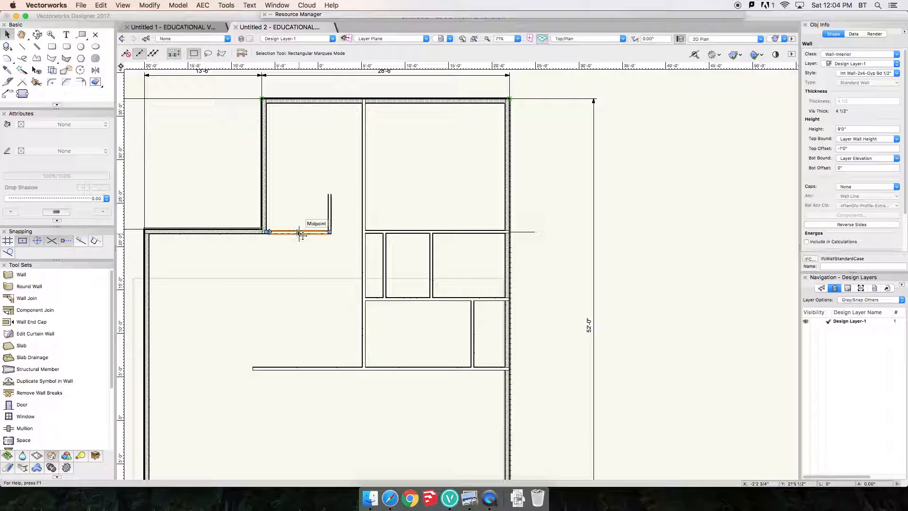
key("super+m")
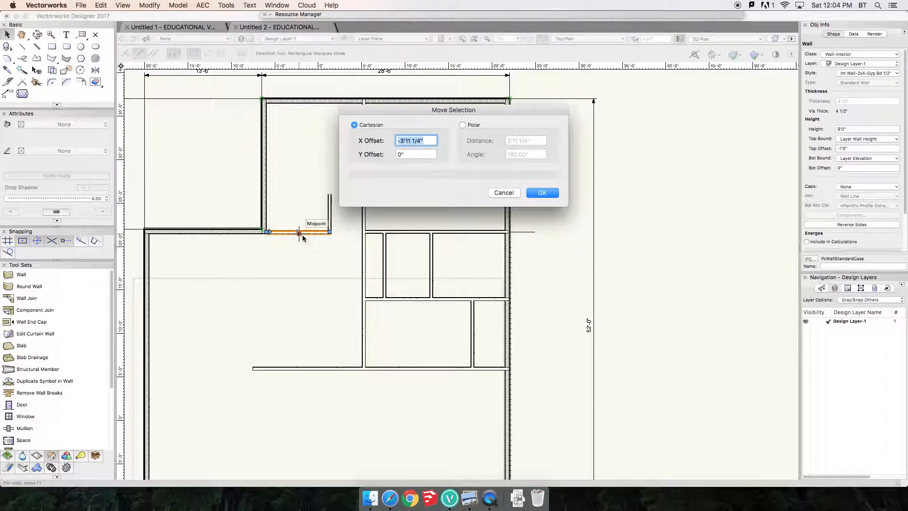
type("0")
key("Tab")
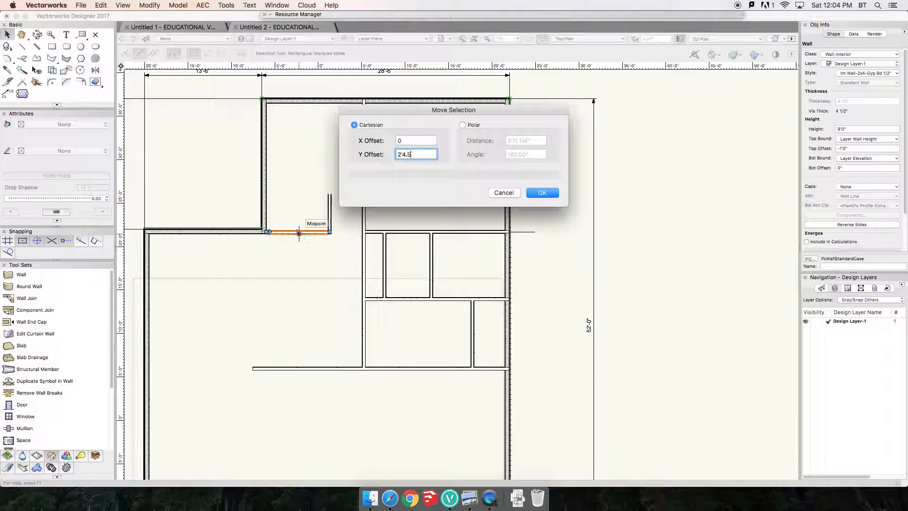
key("Return")
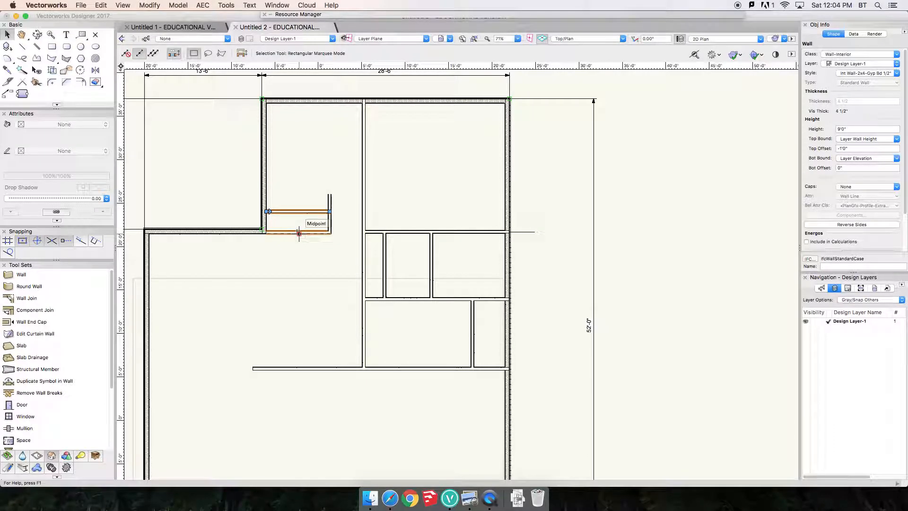
- Keep only the copied short horizontal wall selected and T-join it to the shortened vertical wall
scroll(331, 205, "up", 5)
scroll(331, 206, "down", 3)
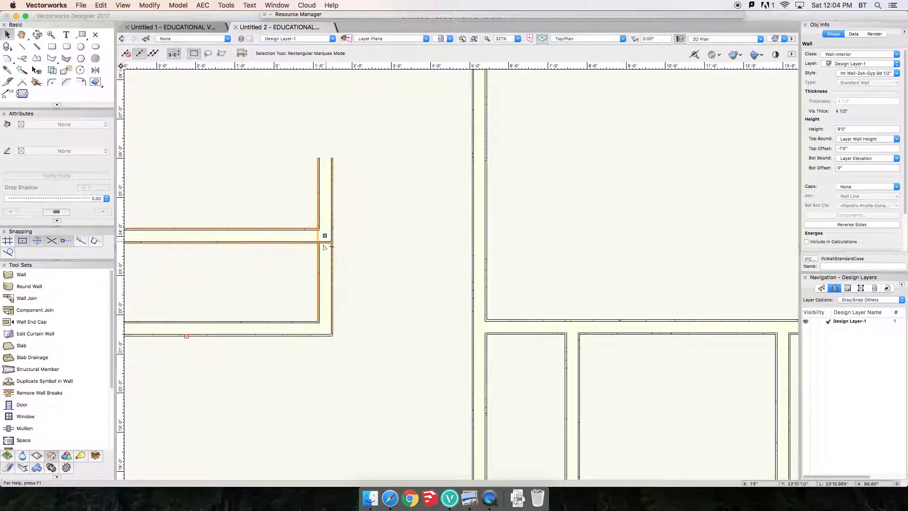
left_click(314, 335, "shift")
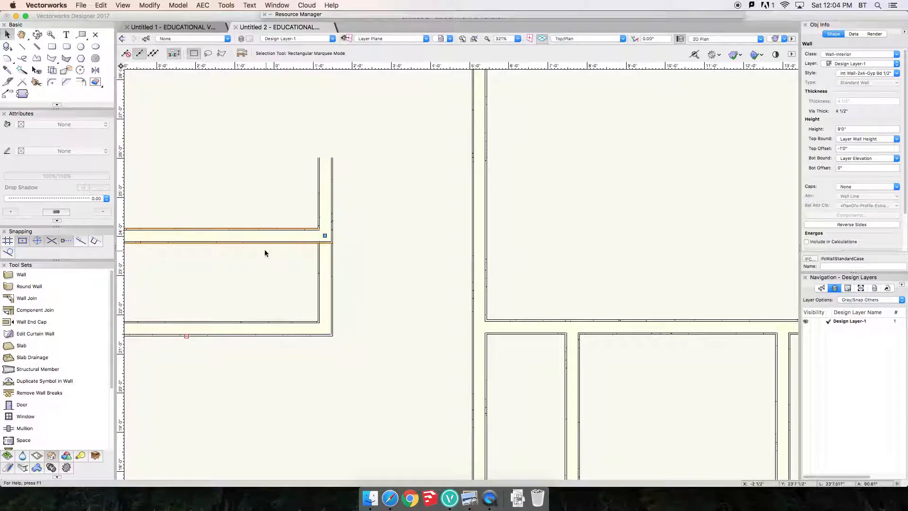
left_click(55, 299)
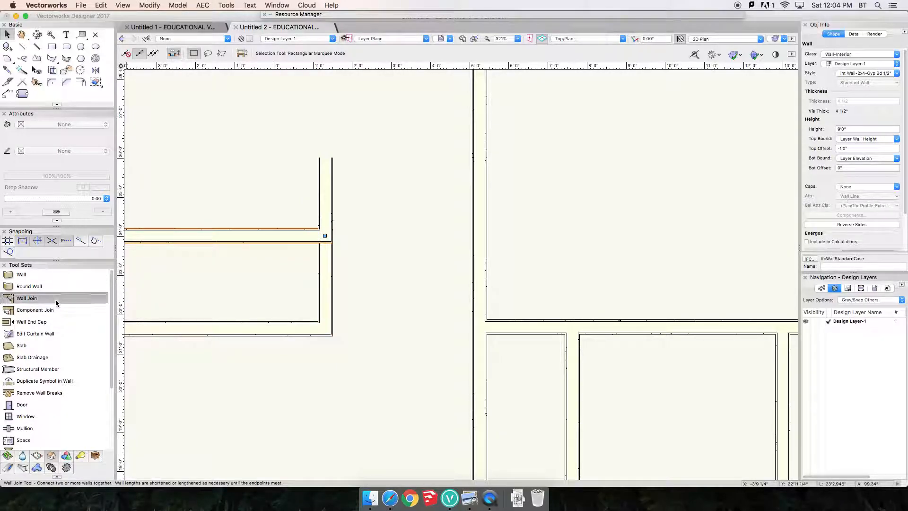
left_click(125, 53)
left_click(279, 228)
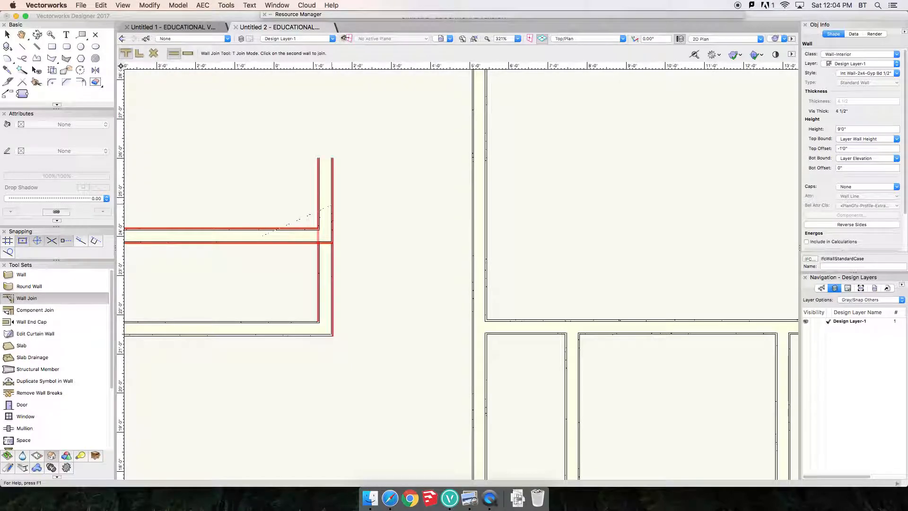
left_click(326, 205)
- Copy the upper short horizontal wall upward by about 2', with an X offset of 0
scroll(390, 297, "down", 3)
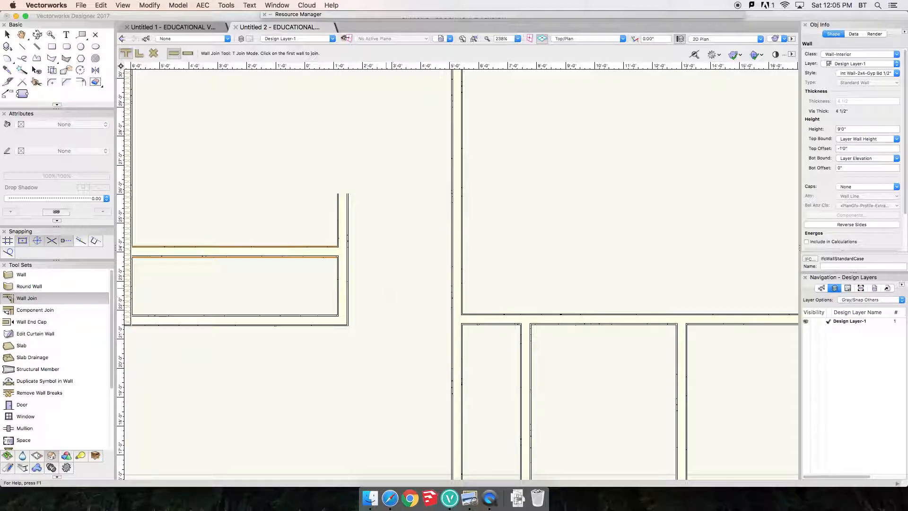
key("super+m")
key("Tab")
type("2")
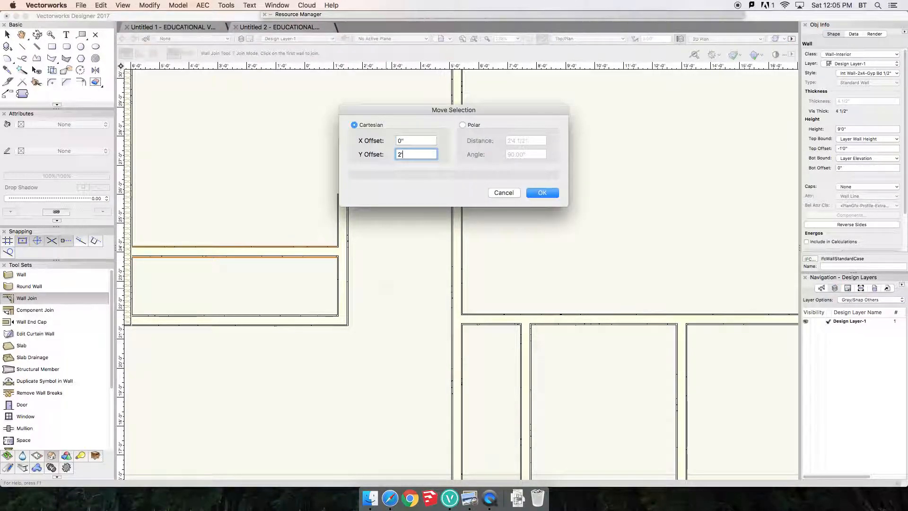
type("'5")
key("Return")
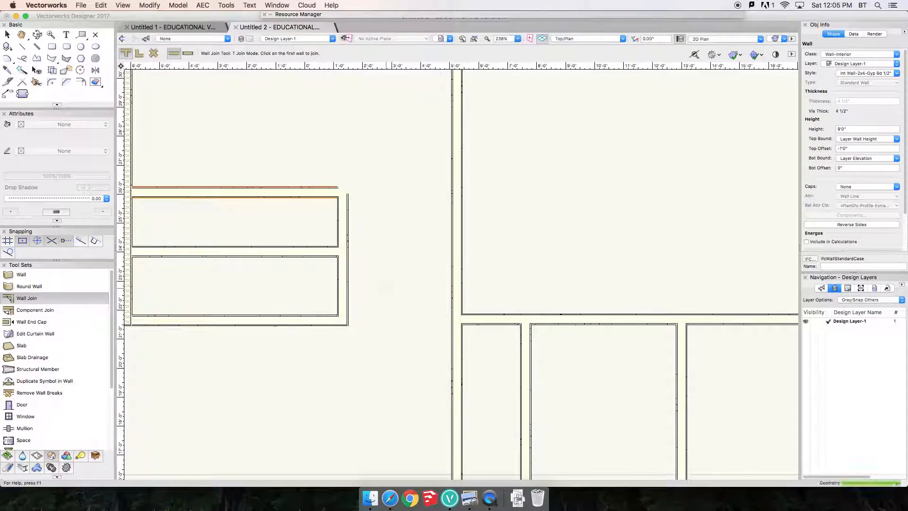
- Swing the copied wall's free end across to the long vertical wall and join it to the short vertical wall at a corner
middle_click_drag(332, 258, 389, 278)
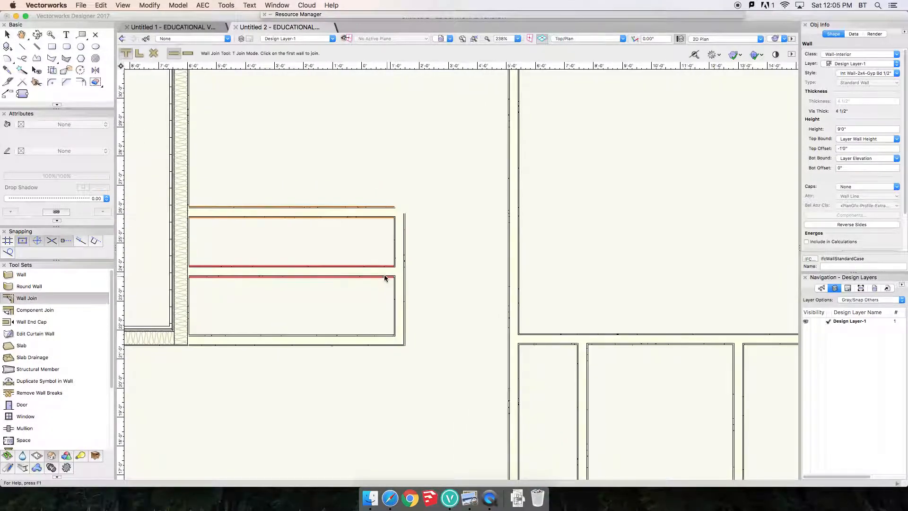
key("x")
left_click_drag(399, 211, 508, 212)
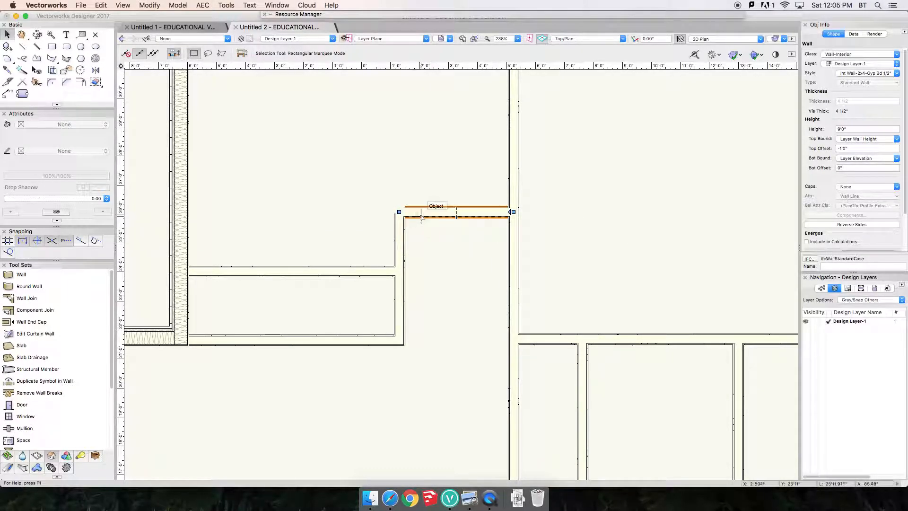
left_click(399, 238, "shift")
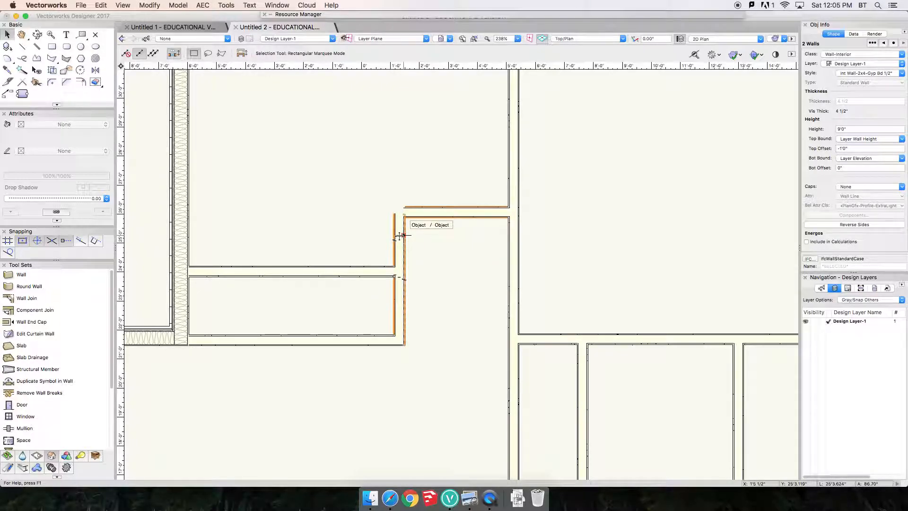
key("super+j")
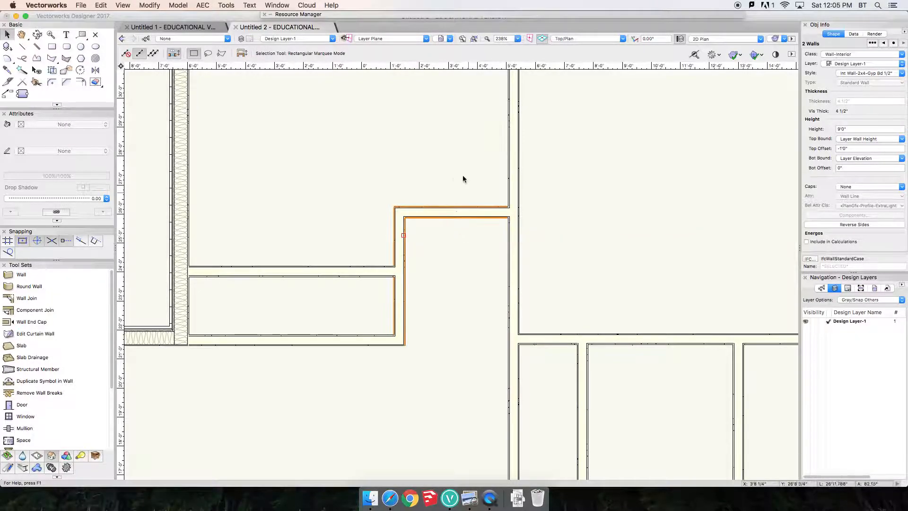
- Component-join the long vertical wall's stud core in T mode to the insulation layer of the top exterior wall
scroll(481, 250, "down", 2)
middle_click_drag(428, 174, 362, 285)
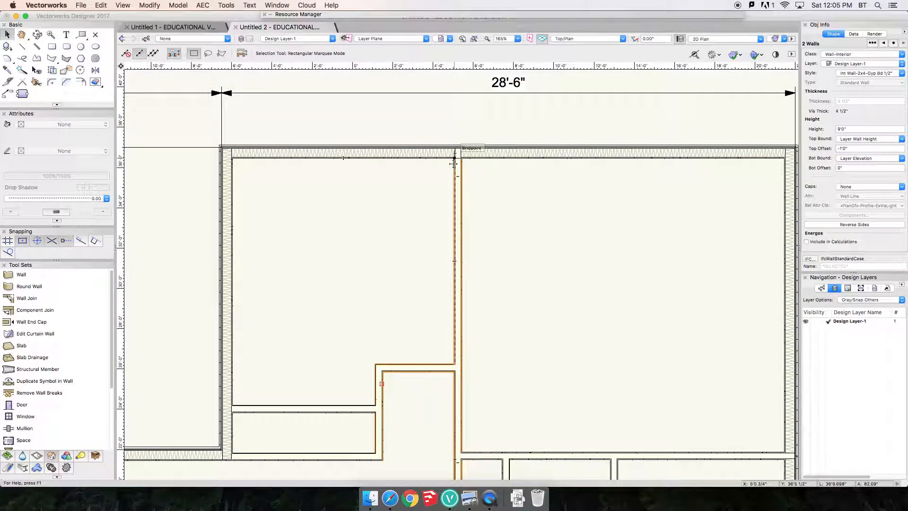
key("c")
left_click_drag(415, 129, 496, 204)
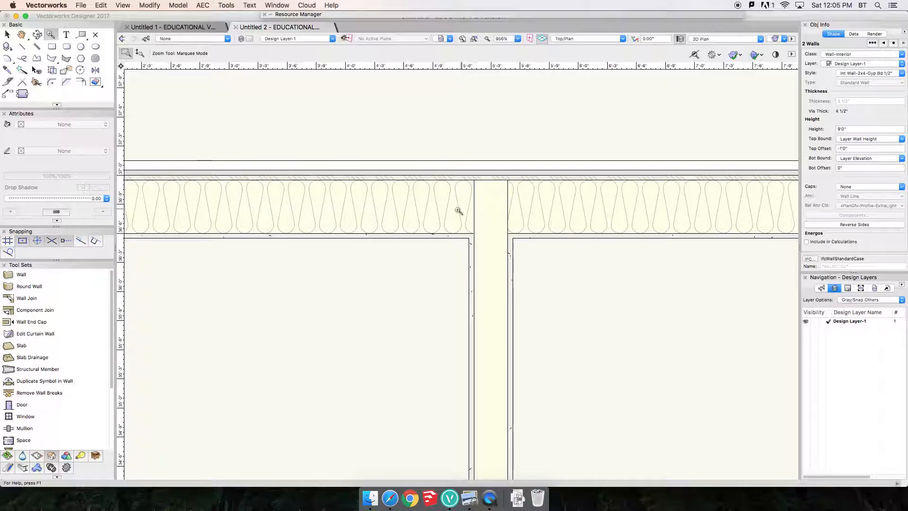
left_click(52, 310)
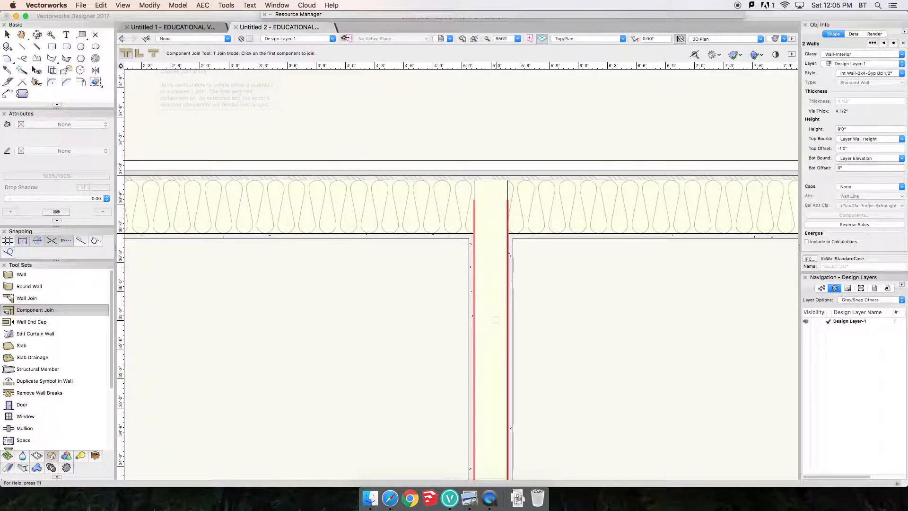
left_click(495, 314)
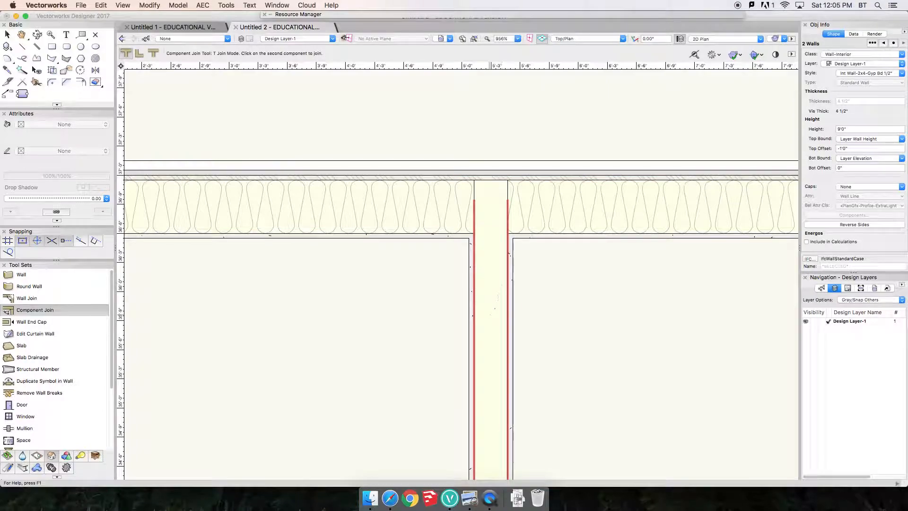
left_click(577, 210)
scroll(529, 231, "up", 3)
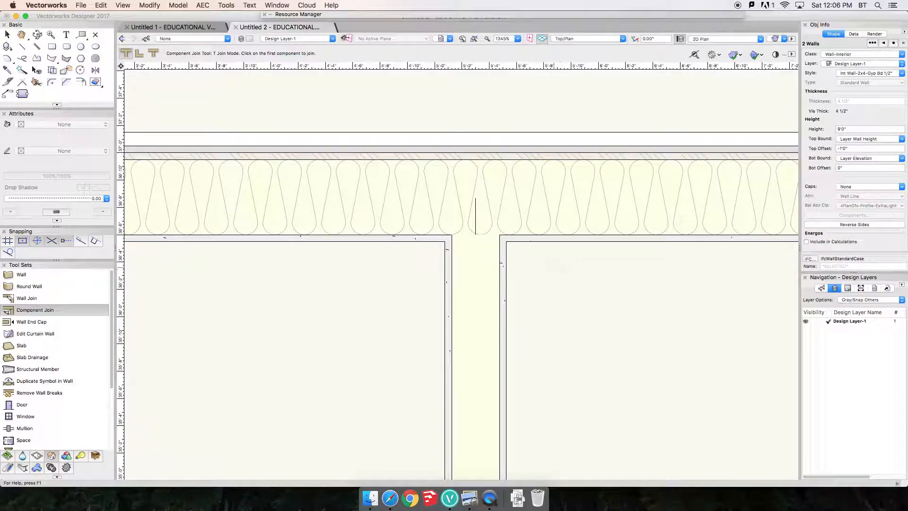
key("x")
left_click(476, 205)
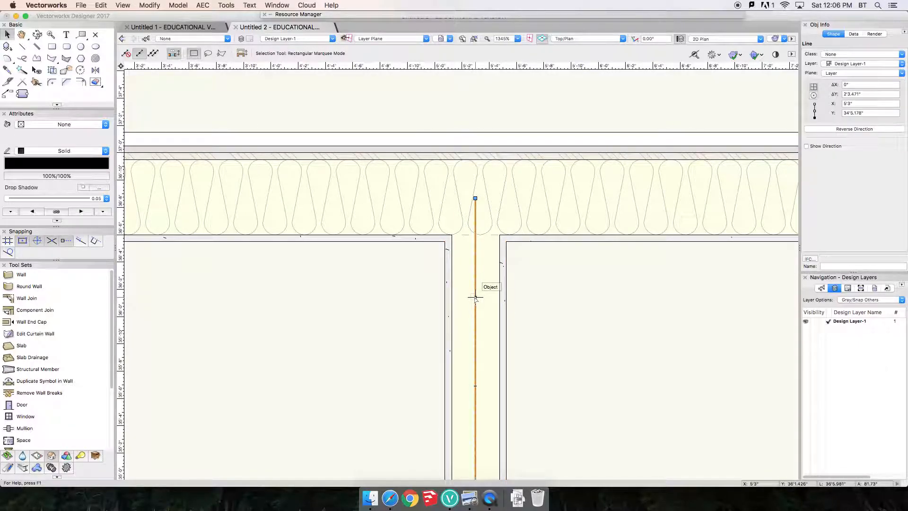
left_click(515, 323)
- At the right exterior wall, T-join the upper drywall of the bedroom's lower horizontal partition to the exterior wall's inner drywall using Component Join
scroll(520, 324, "down", 10)
middle_click_drag(539, 333, 530, 115)
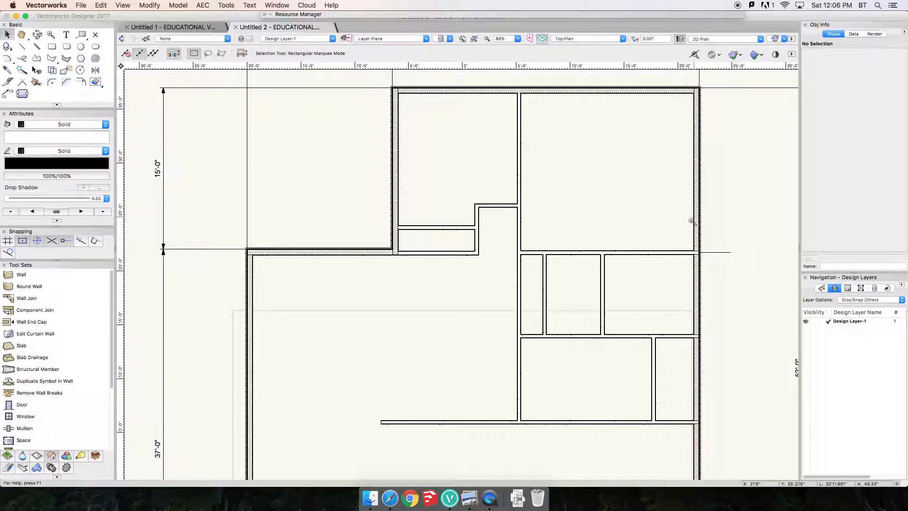
key("c")
left_click_drag(670, 228, 725, 288)
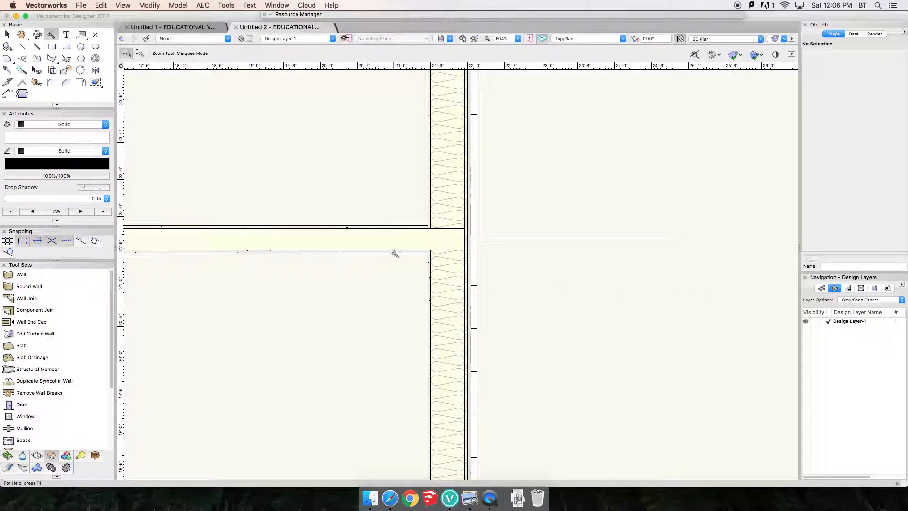
left_click(50, 313)
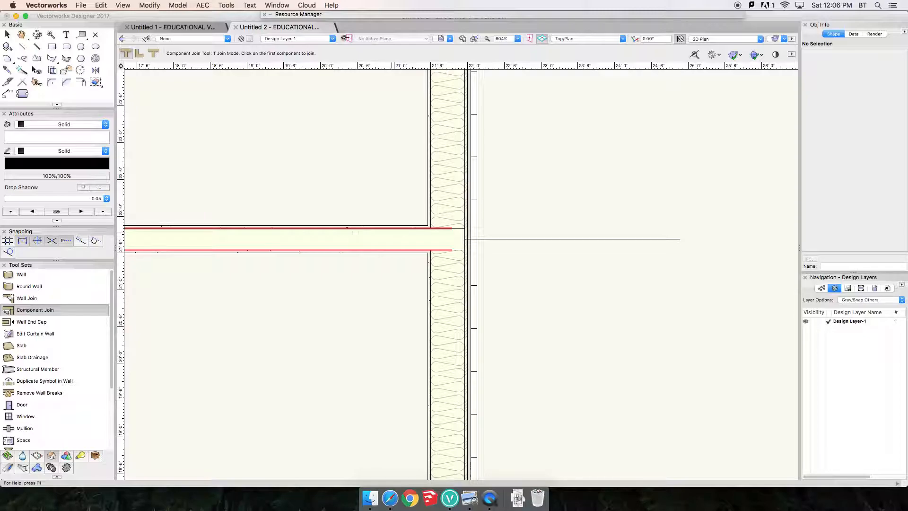
scroll(422, 224, "up", 8)
left_click(434, 214)
left_click(496, 165)
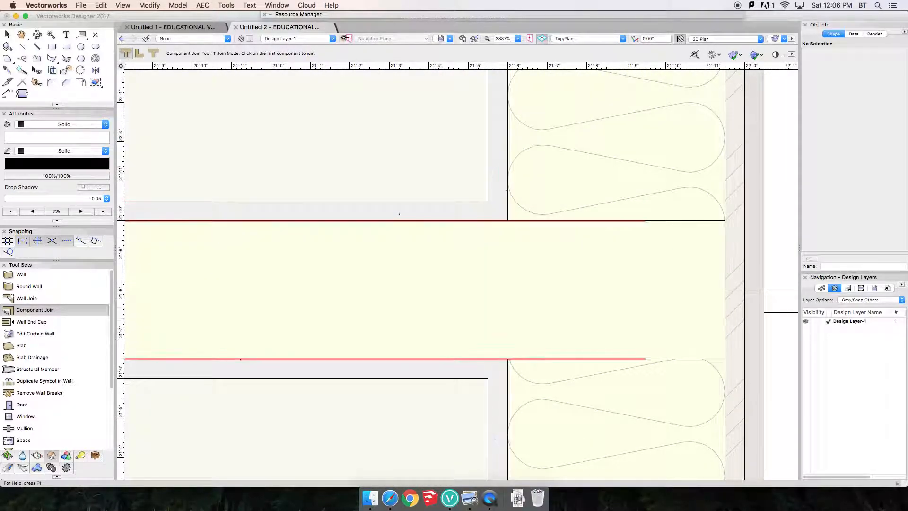
- Try component-joining the partition's upper drywall through the insulation to the exterior sheathing, and undo that join
left_click(399, 214)
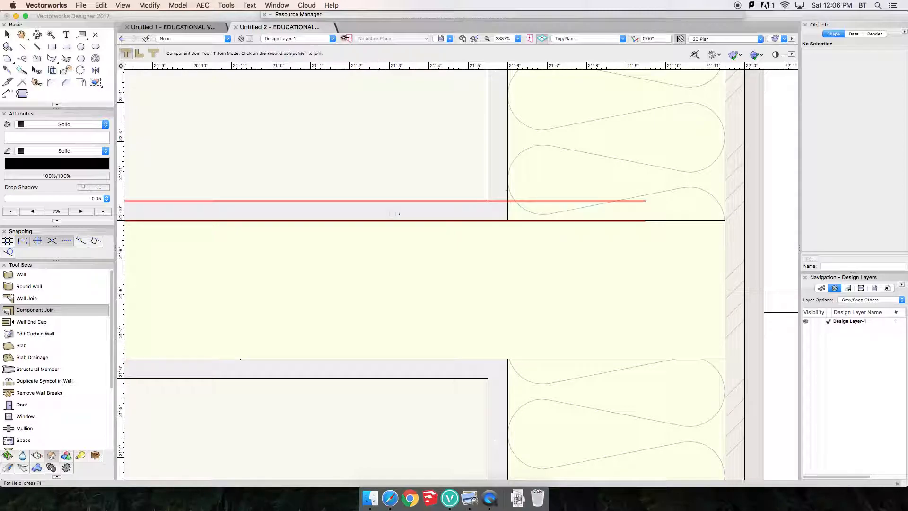
left_click(737, 208)
scroll(644, 278, "down", 5)
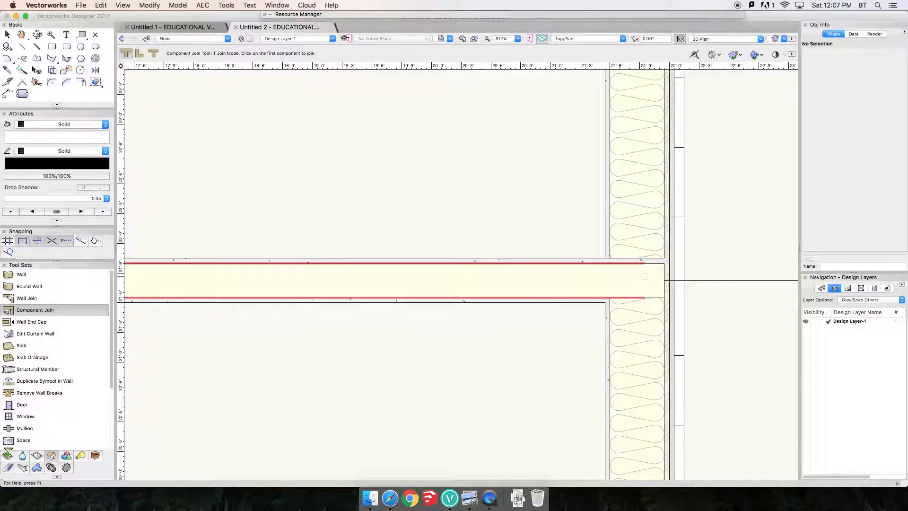
scroll(644, 278, "up", 2)
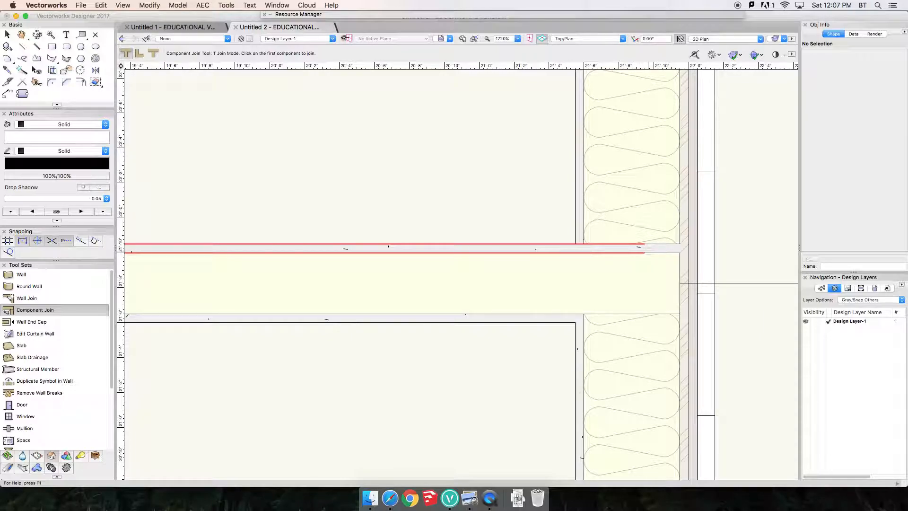
scroll(639, 247, "up", 3)
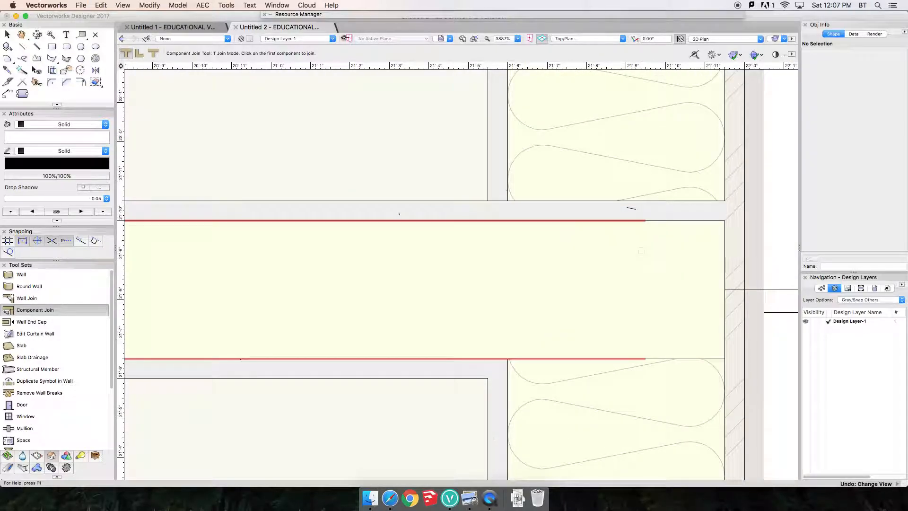
key("super+z")
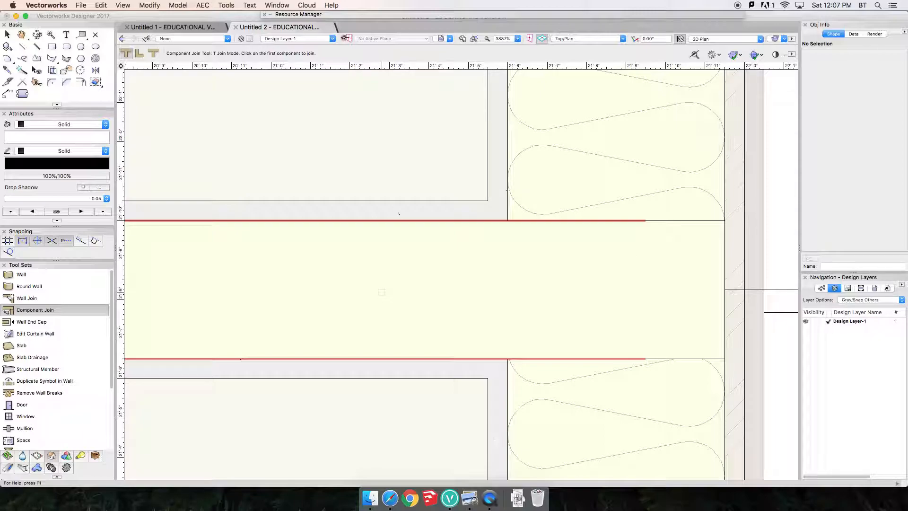
- Component-join the horizontal partition's stud core in T mode to the insulation layer of the right exterior wall
left_click(385, 290)
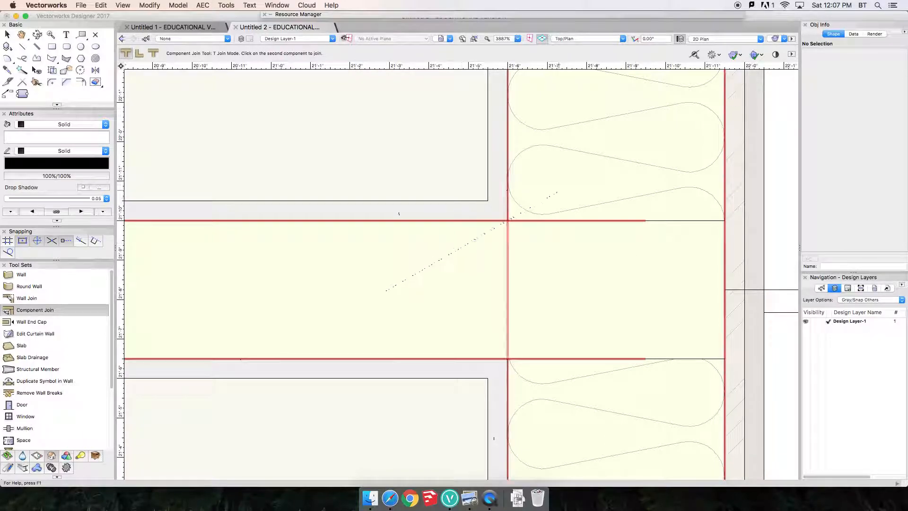
left_click(594, 170)
scroll(557, 262, "down", 4)
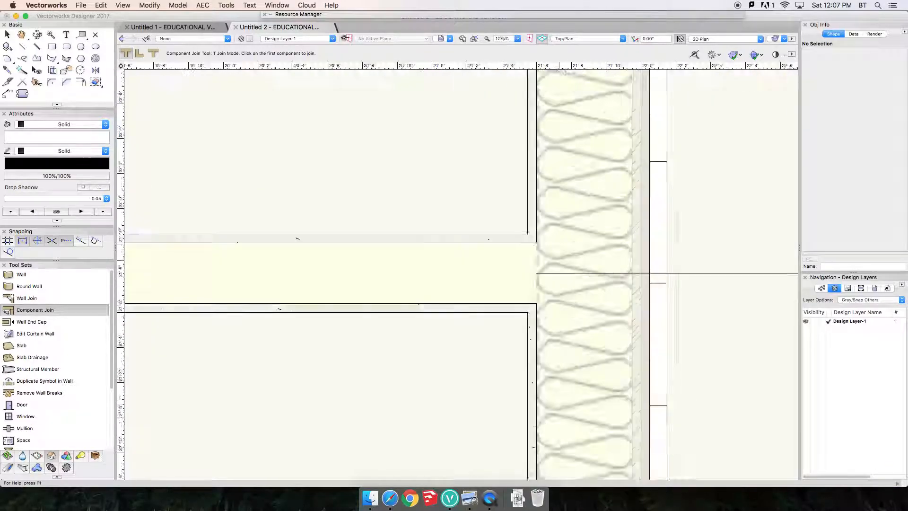
scroll(548, 308, "down", 5)
middle_click_drag(491, 394, 634, 254)
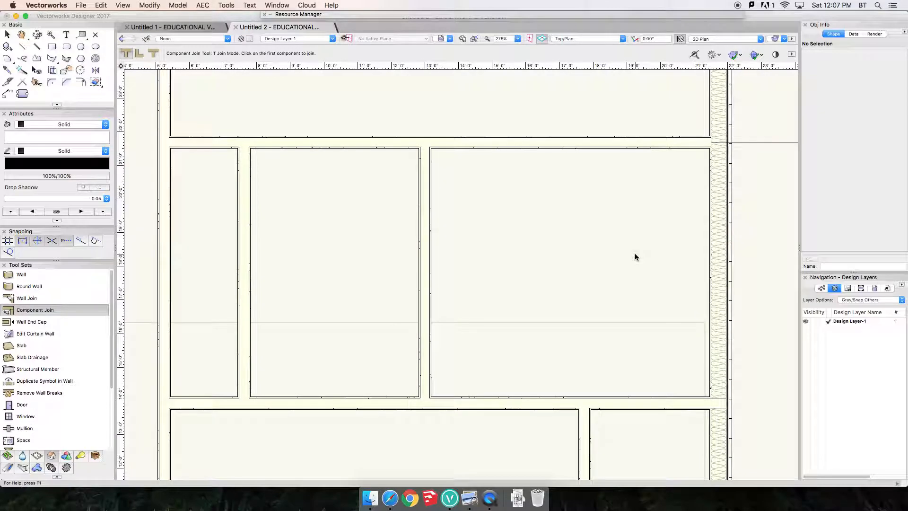